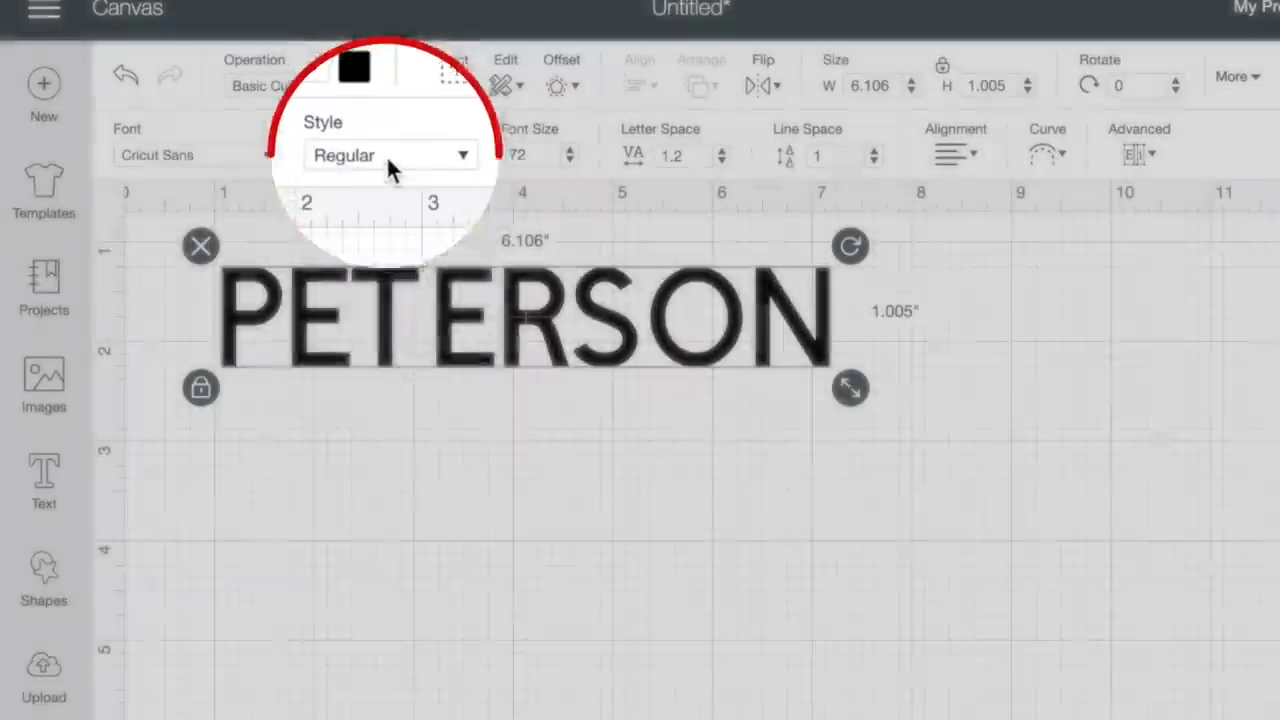
# Make PETERSON Bold and tighten its letter spacing to 0.4
pyautogui.click(386, 158)
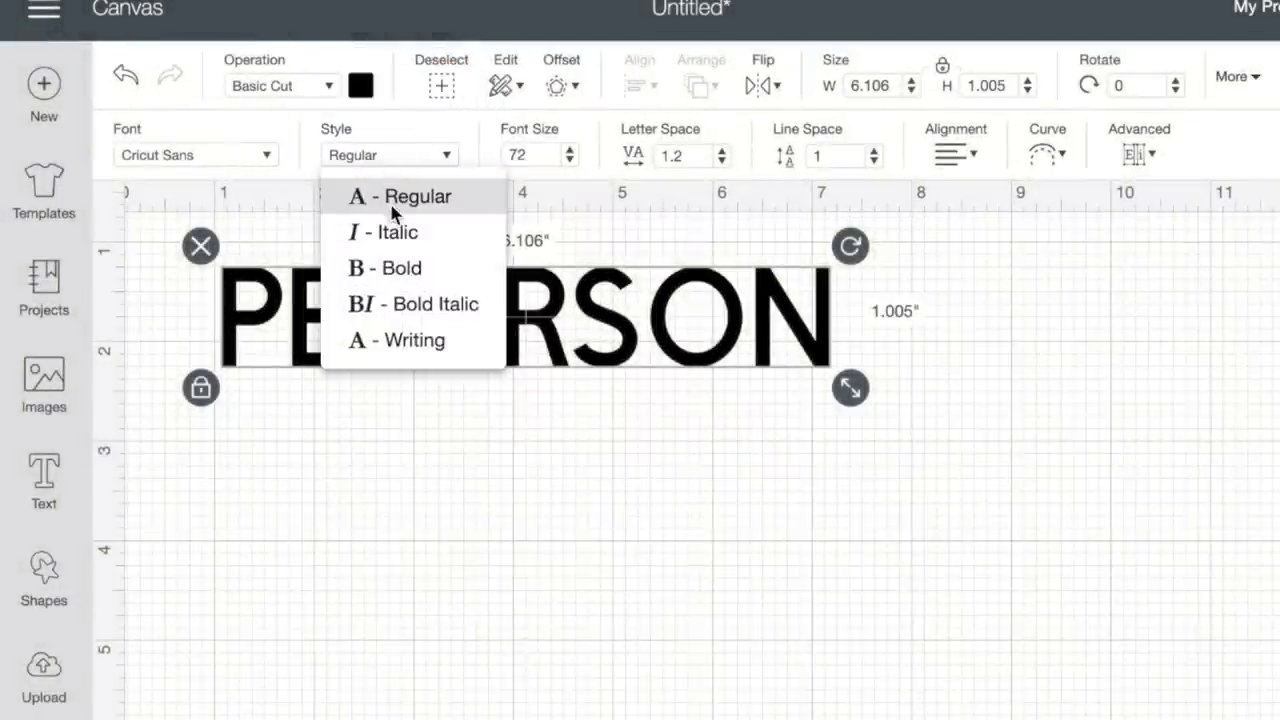
pyautogui.click(400, 268)
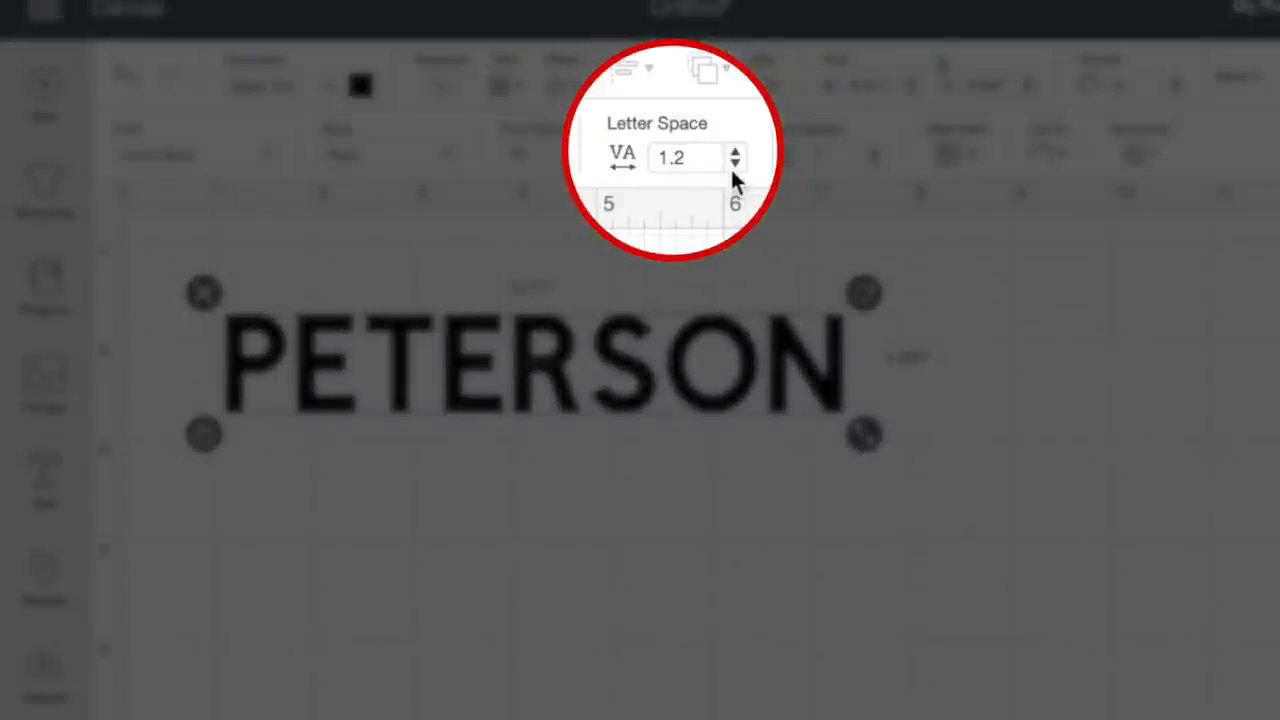
pyautogui.click(721, 160)
pyautogui.click(721, 160)
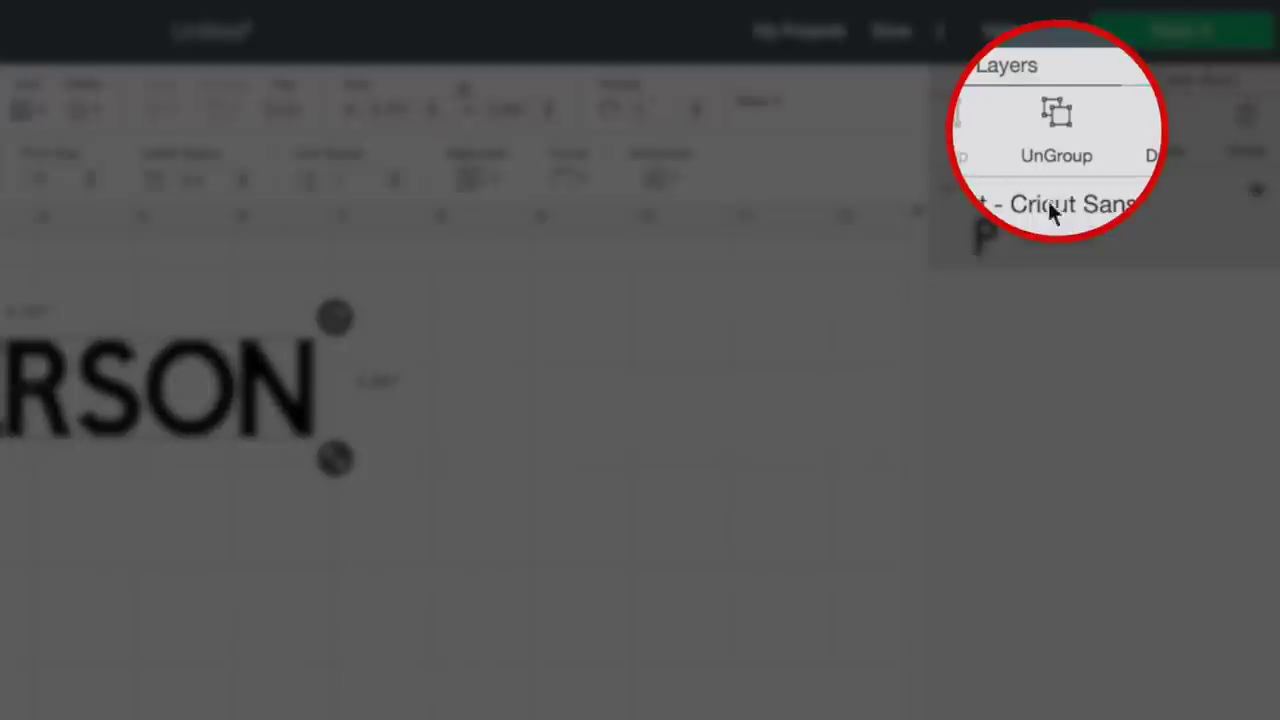
# Ungroup PETERSON into separate letters and nudge the S and O closer
pyautogui.click(1064, 118)
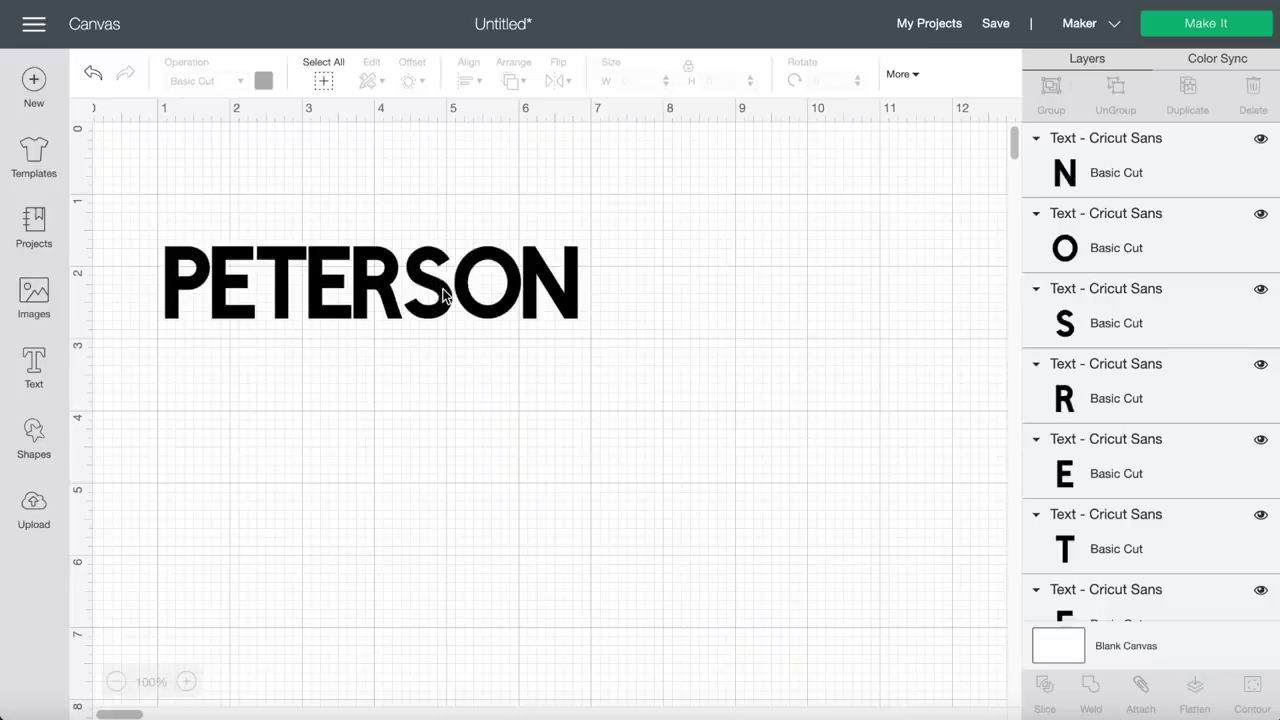
pyautogui.click(444, 295)
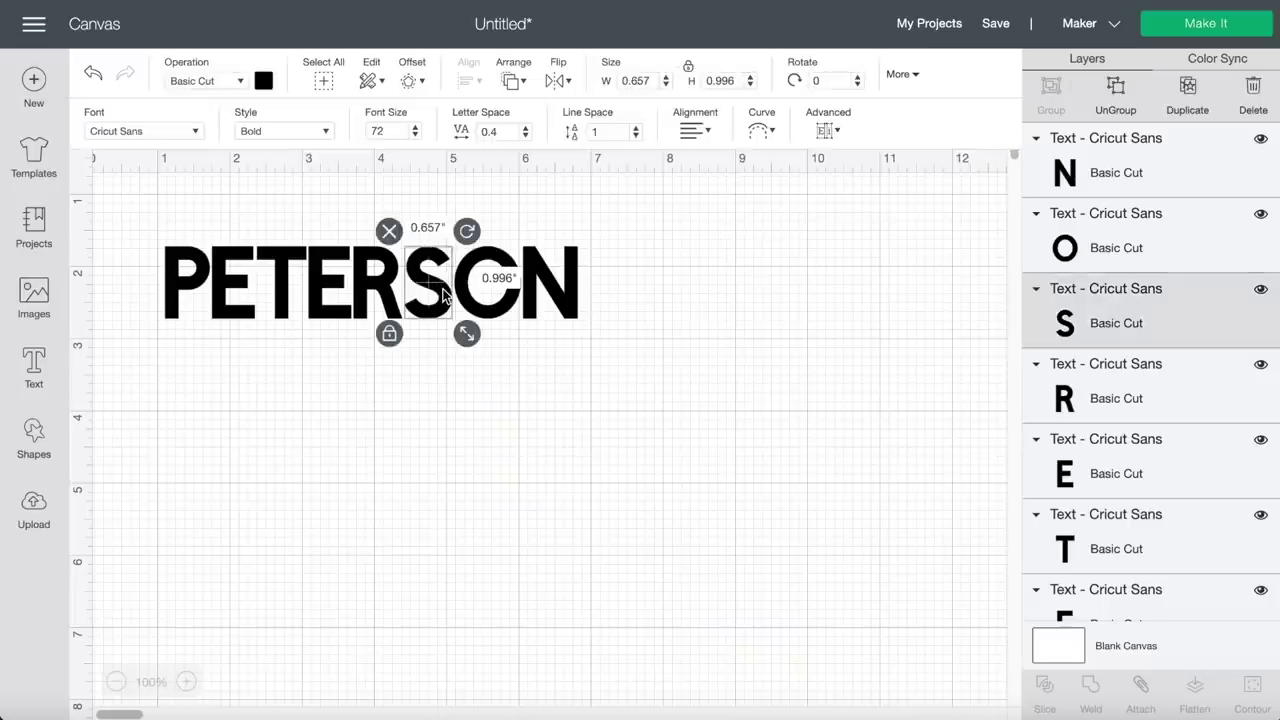
pyautogui.click(444, 295)
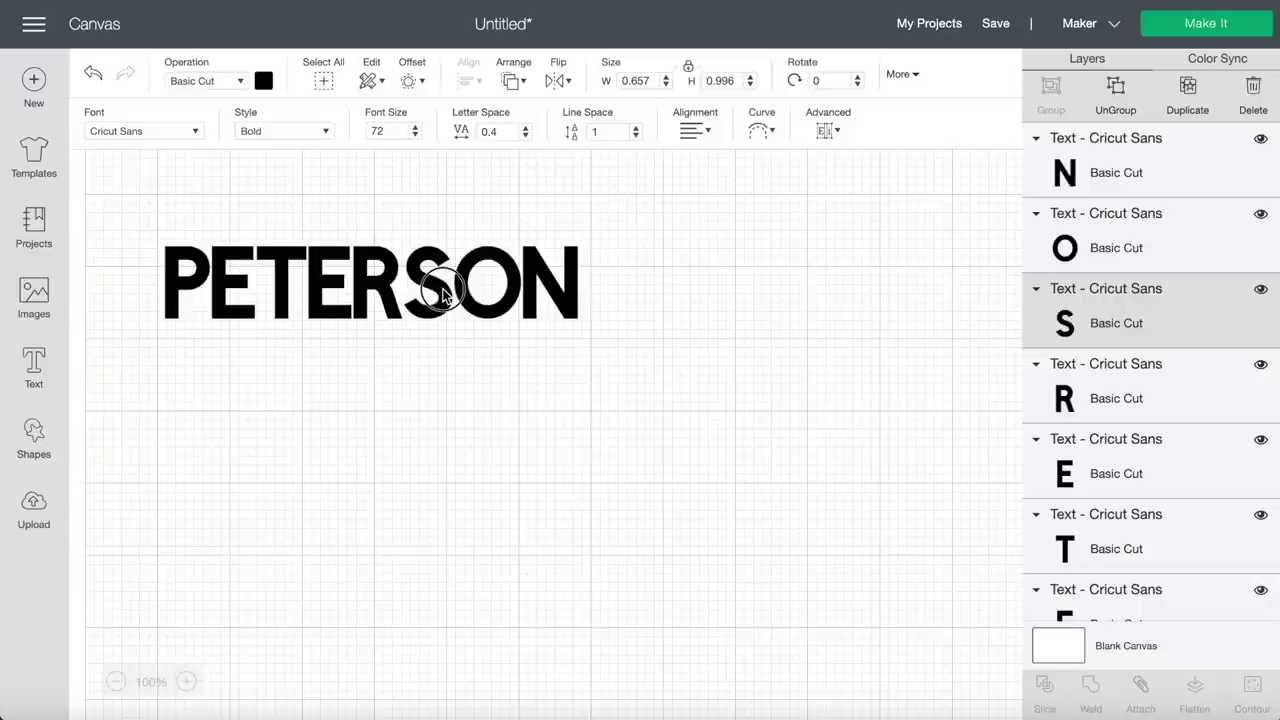
pyautogui.click(508, 292)
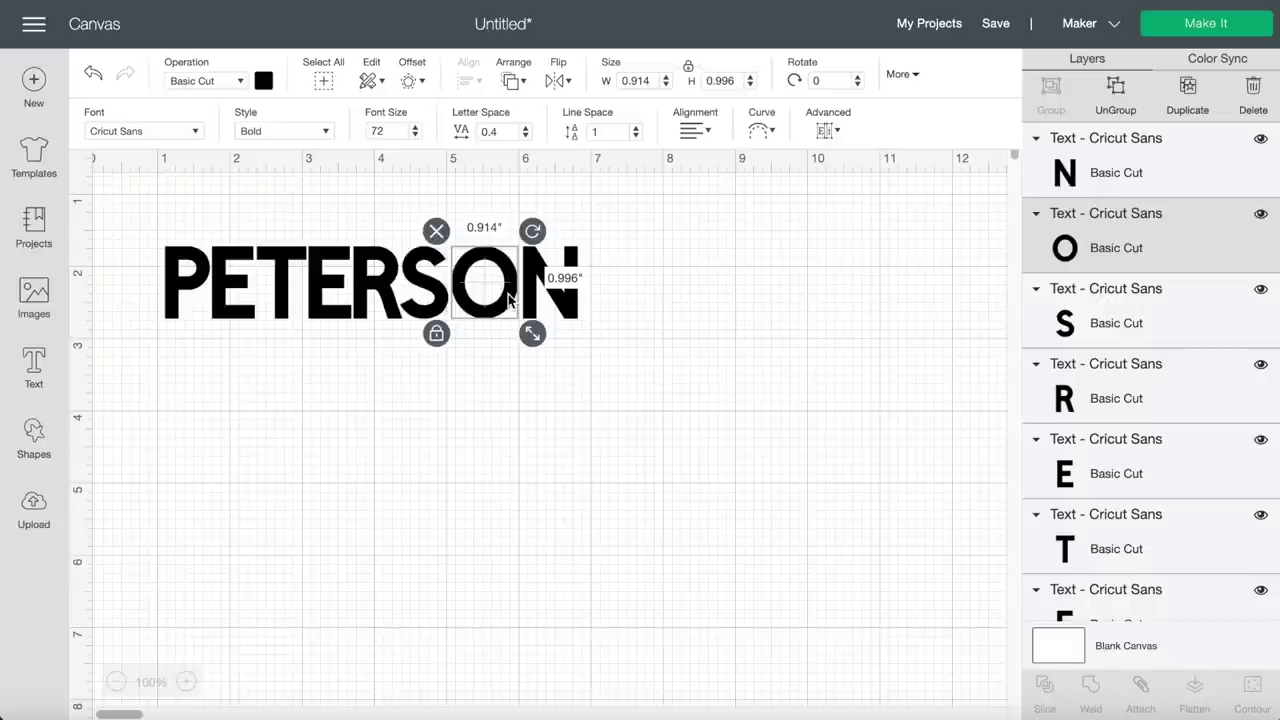
pyautogui.click(488, 262)
# Shift the N, P and E into overlap, then box-select every PETERSON letter
pyautogui.click(550, 300)
pyautogui.click(556, 310)
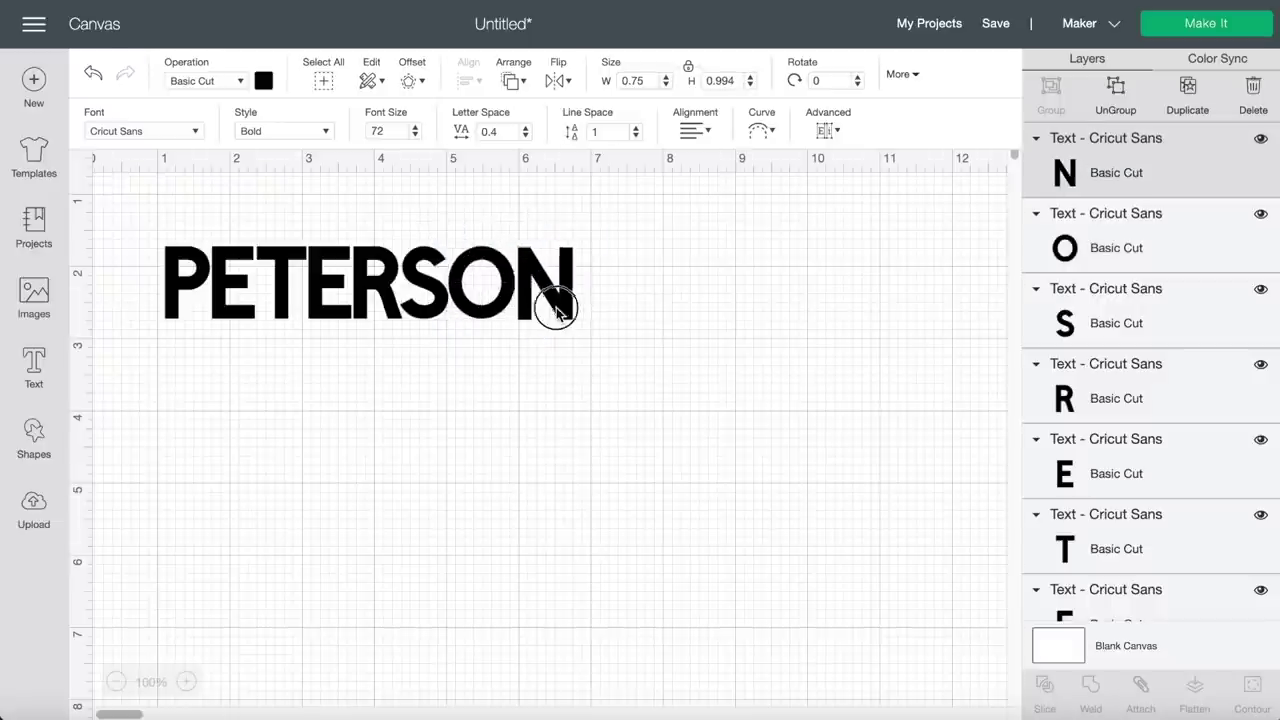
pyautogui.moveTo(157, 329); pyautogui.dragTo(227, 287)
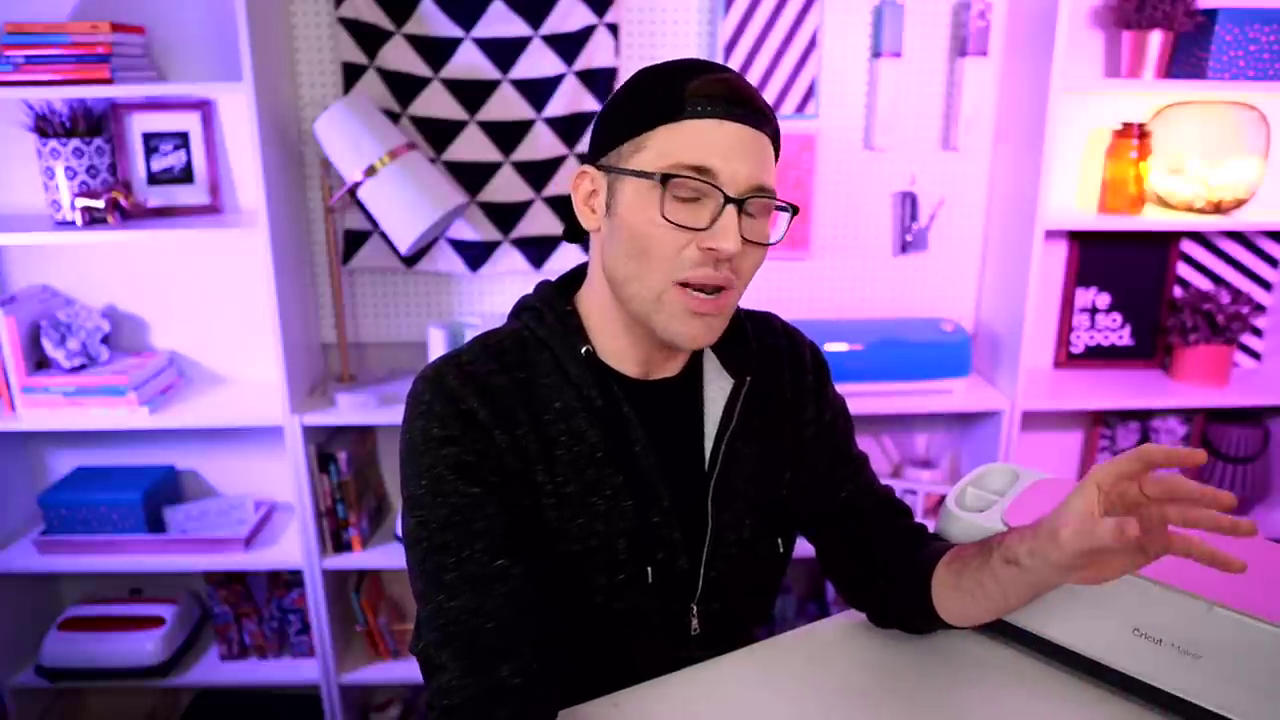
pyautogui.moveTo(137, 363); pyautogui.dragTo(658, 233)
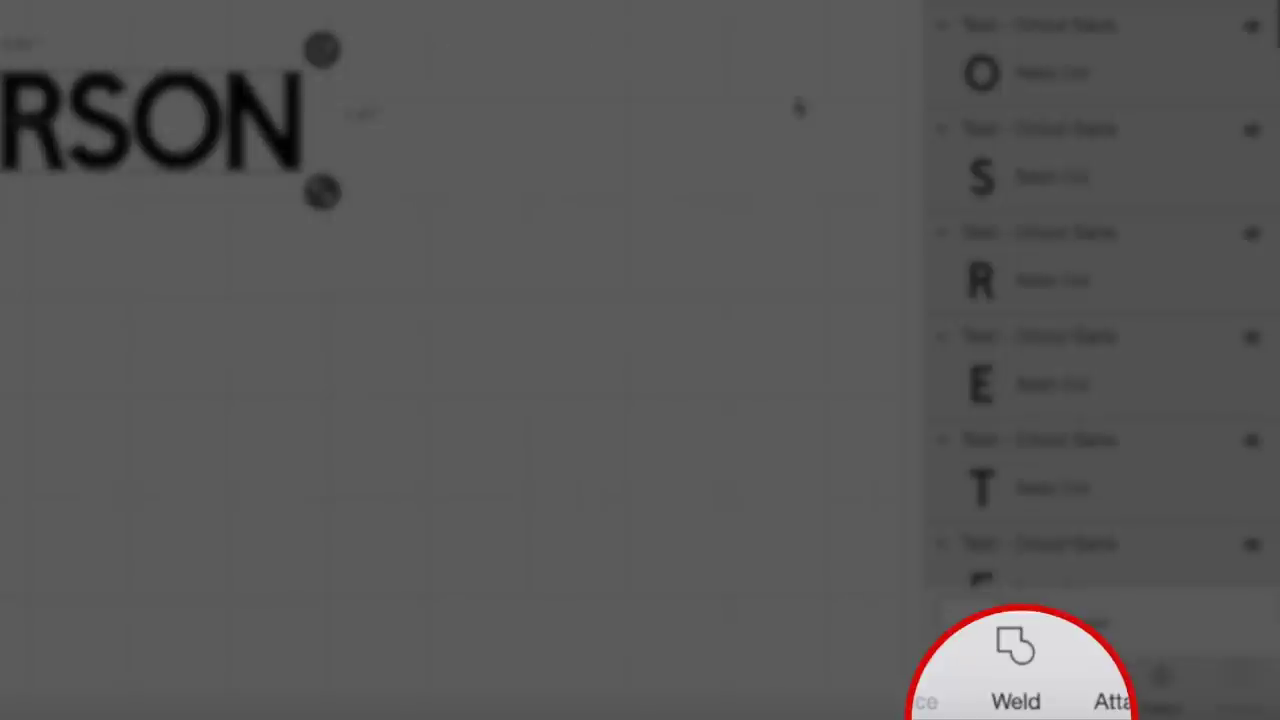
# Weld the selected PETERSON letters into a single Weld Result shape
pyautogui.click(1040, 694)
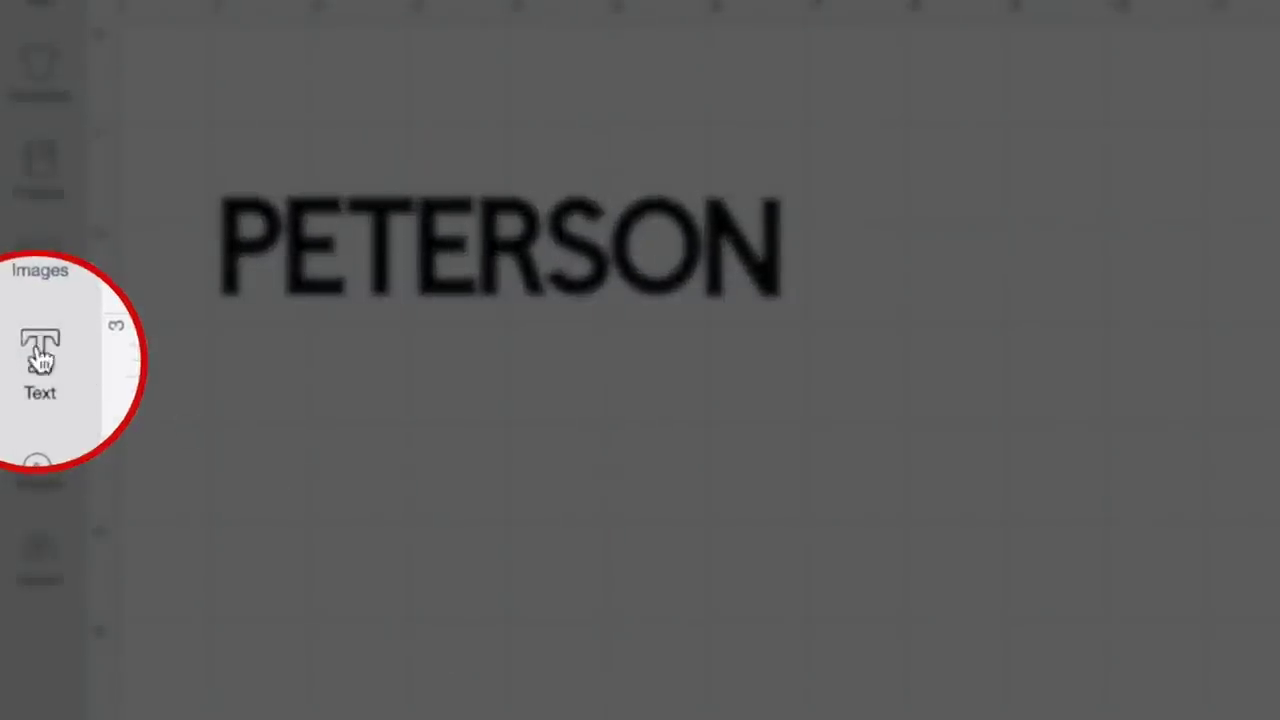
pyautogui.click(40, 355)
pyautogui.write('R')
pyautogui.write('yan')
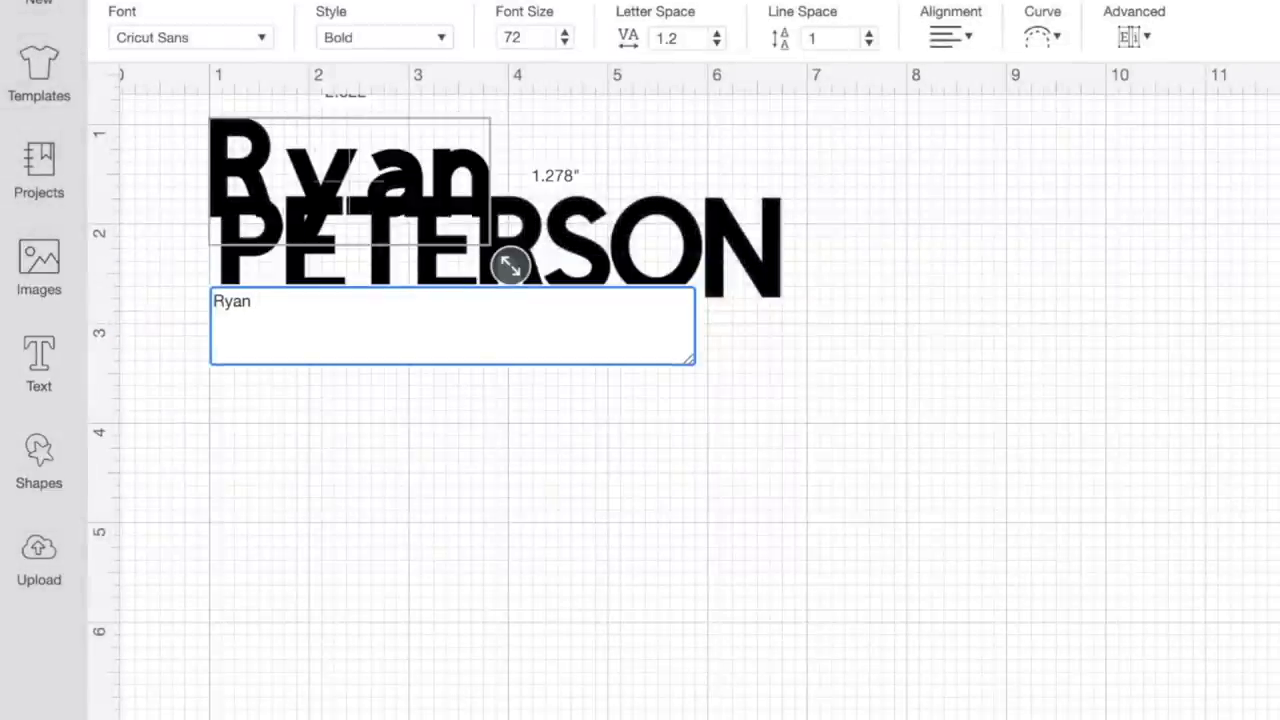
pyautogui.write(' Alyssa')
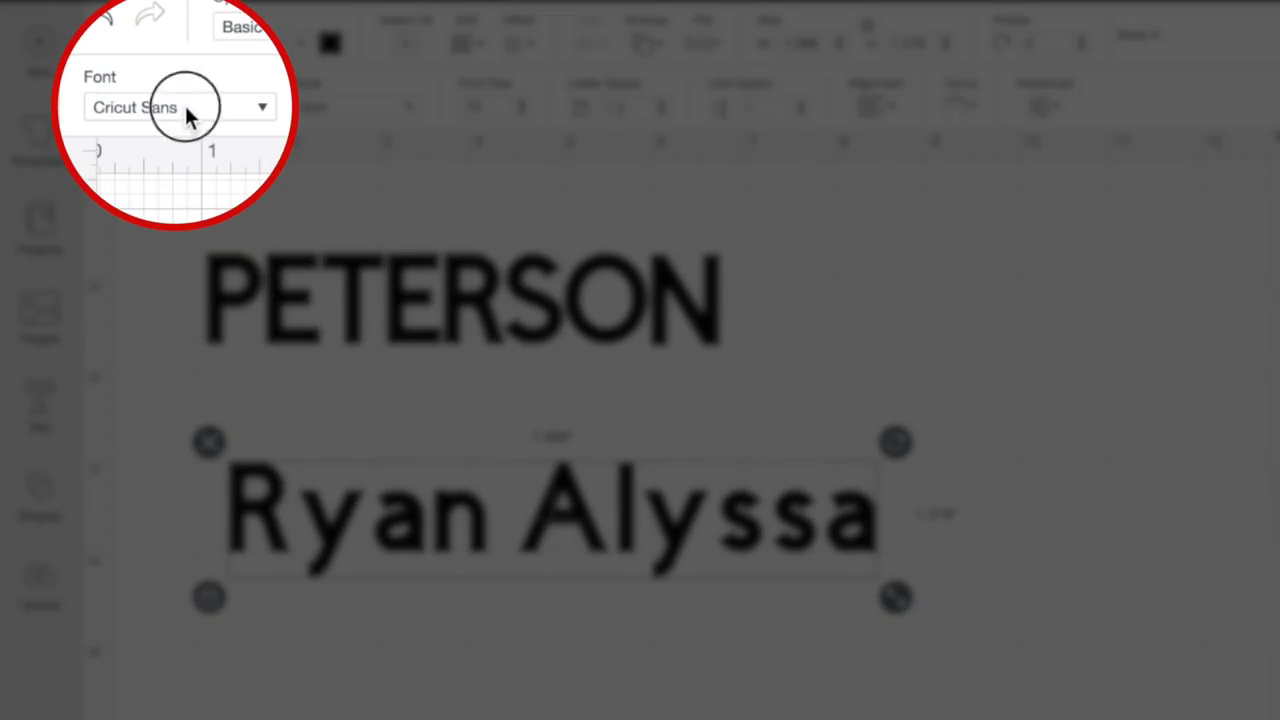
pyautogui.click(186, 112)
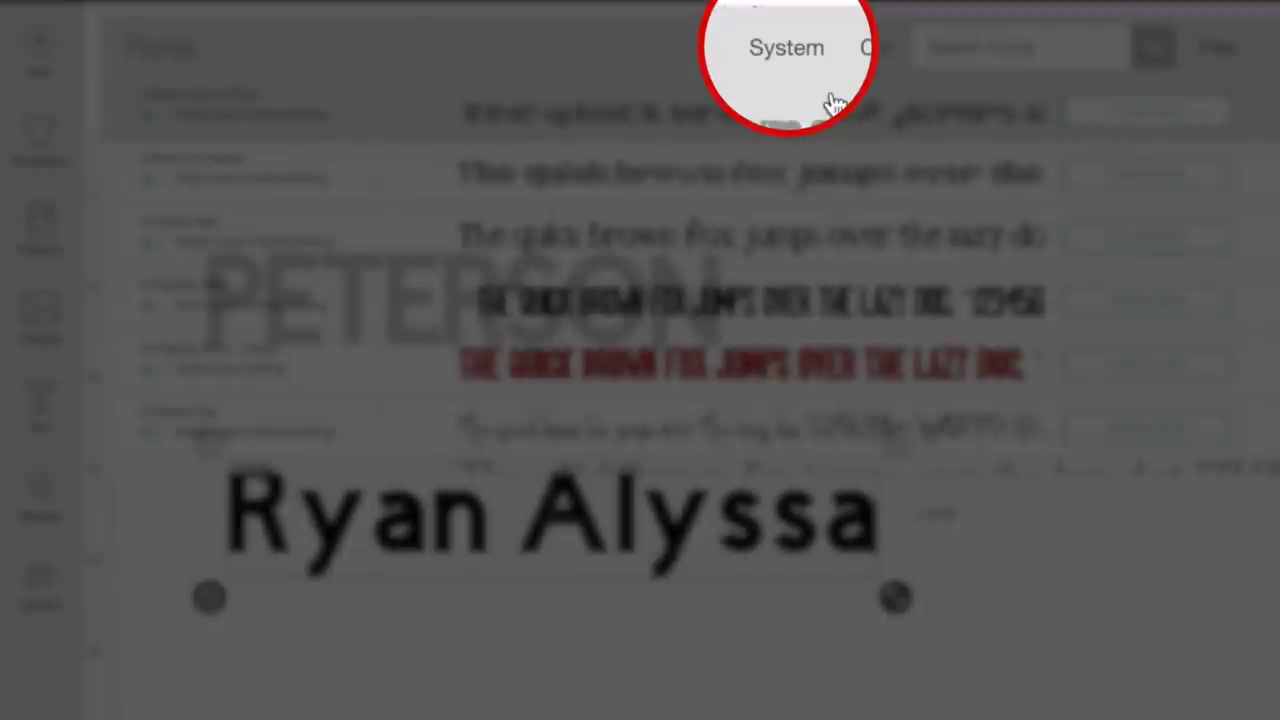
# Filter the font list to System fonts and search for 'lovely'
pyautogui.click(786, 47)
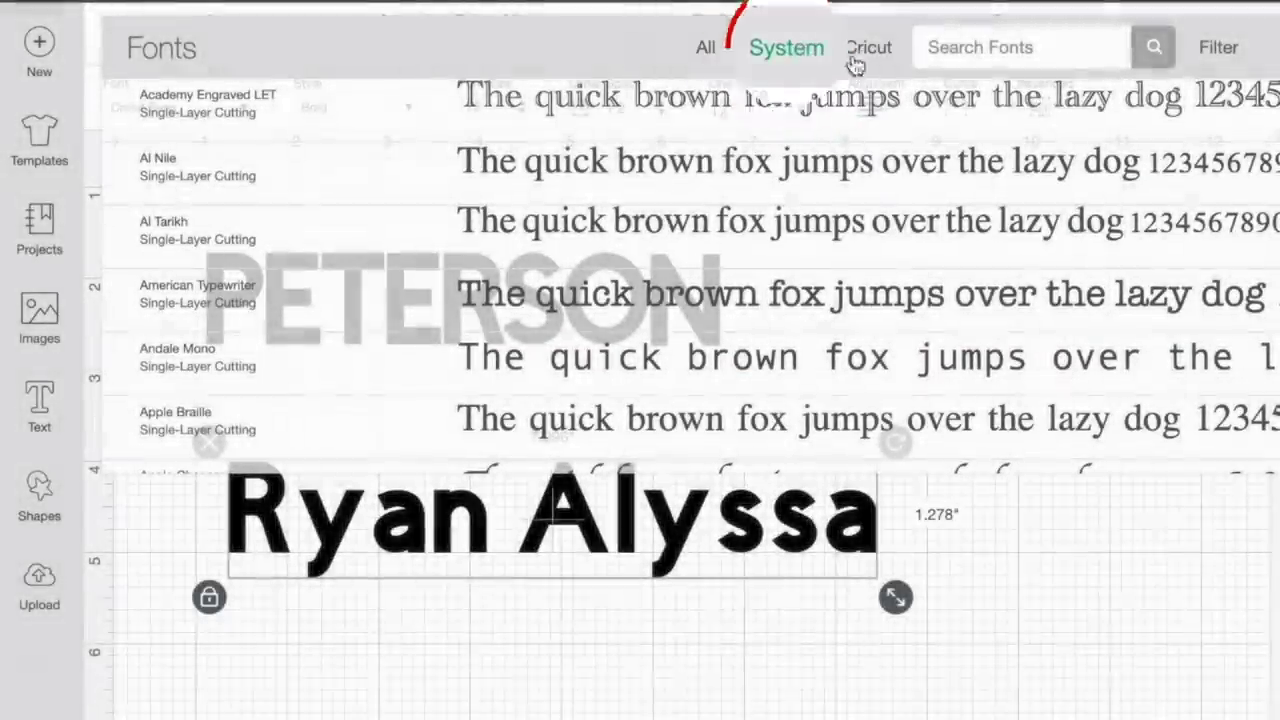
pyautogui.click(993, 46)
pyautogui.write('lovely')
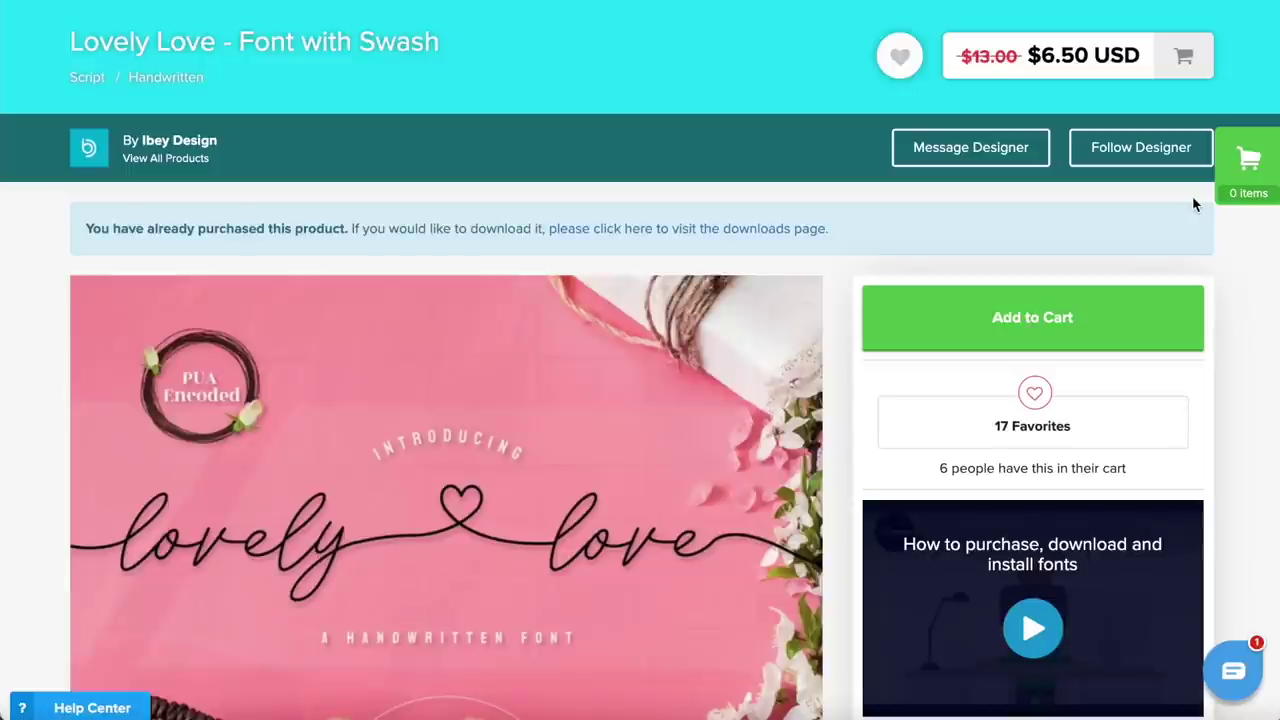
# Bring up the Lovely Love glyph sheet PDF from the product page
pyautogui.scroll(-1, 1193, 204)
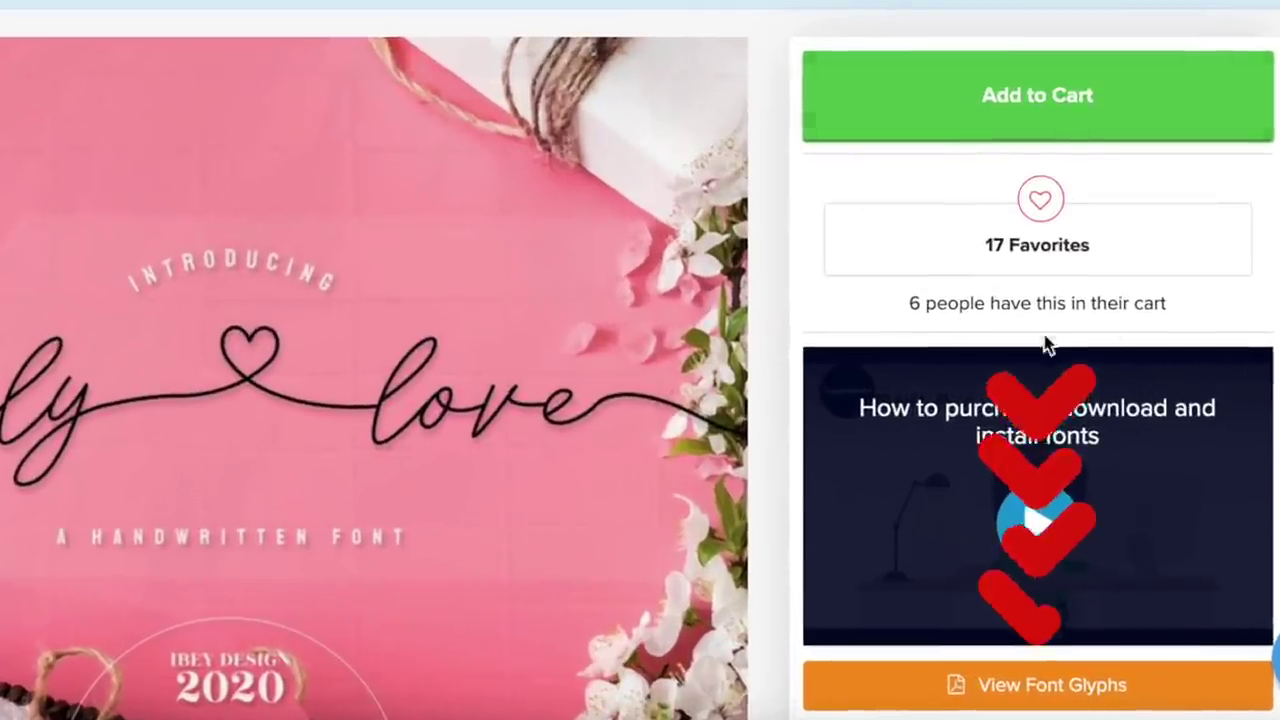
pyautogui.click(1074, 689)
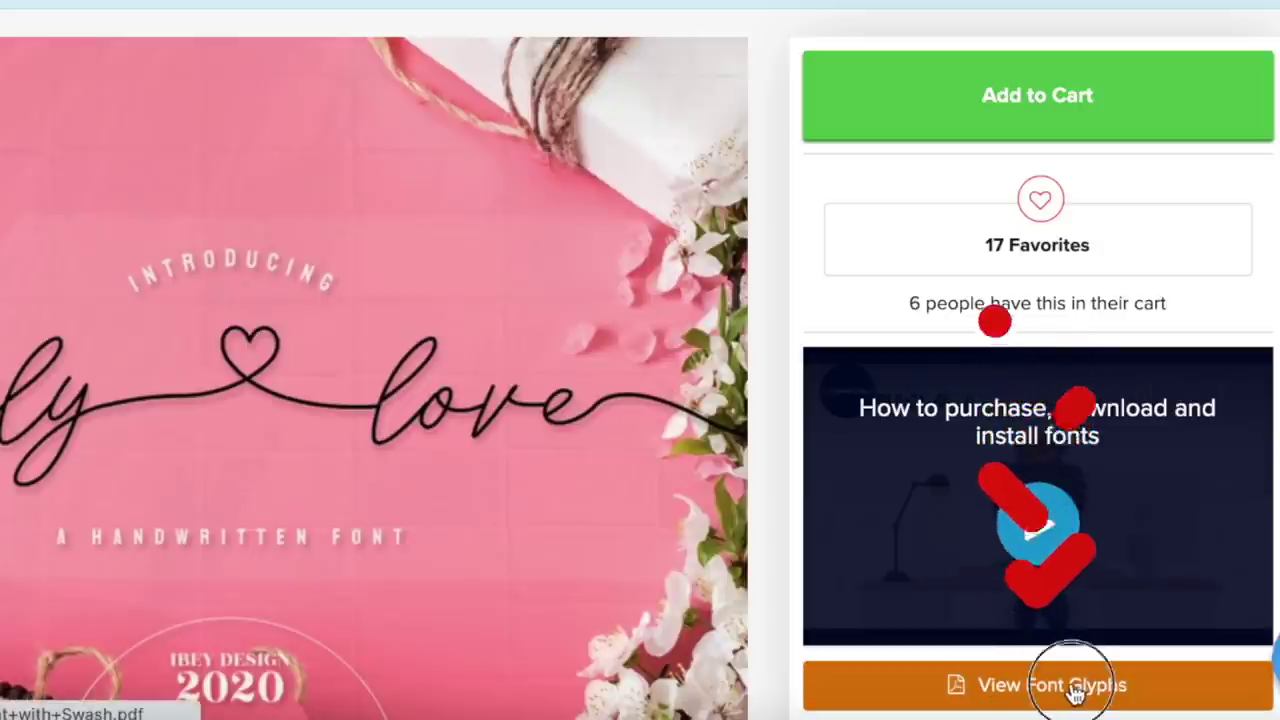
# Scroll the Lovely Love glyph PDF down to the heart swash connector glyphs
pyautogui.scroll(-15, 1024, 577)
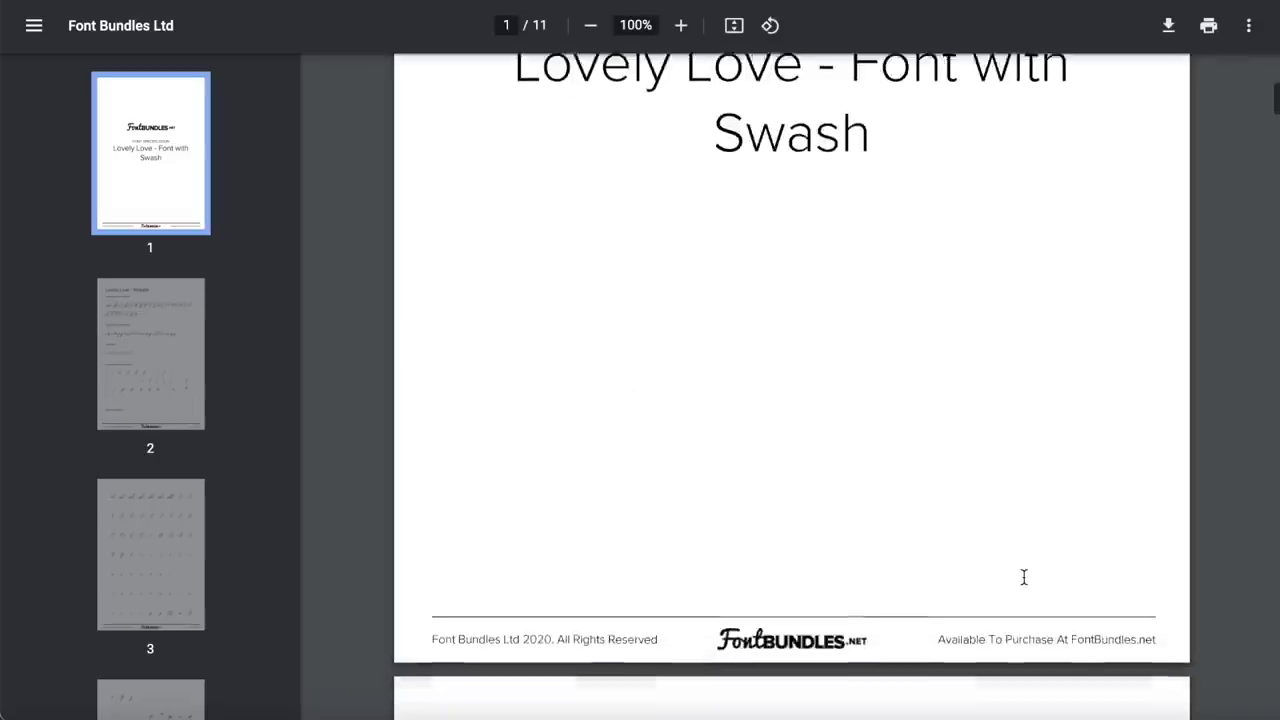
pyautogui.scroll(-1, 1024, 577)
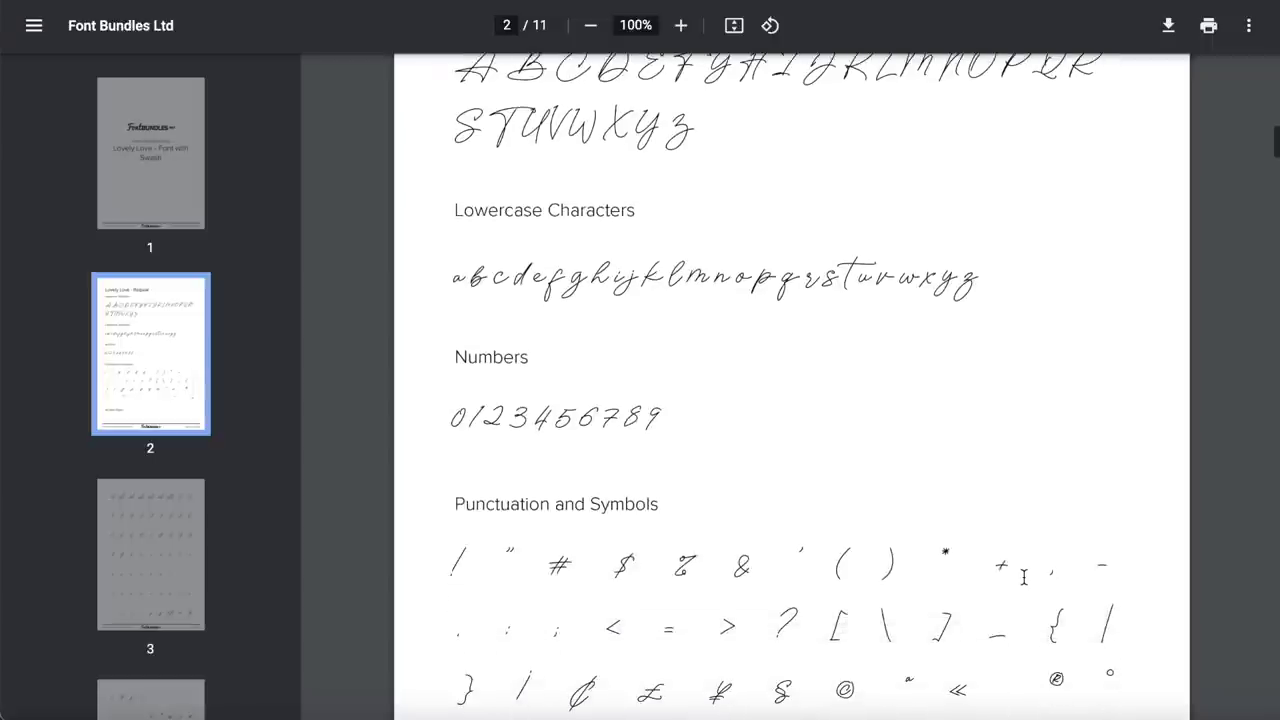
pyautogui.scroll(-2, 1024, 577)
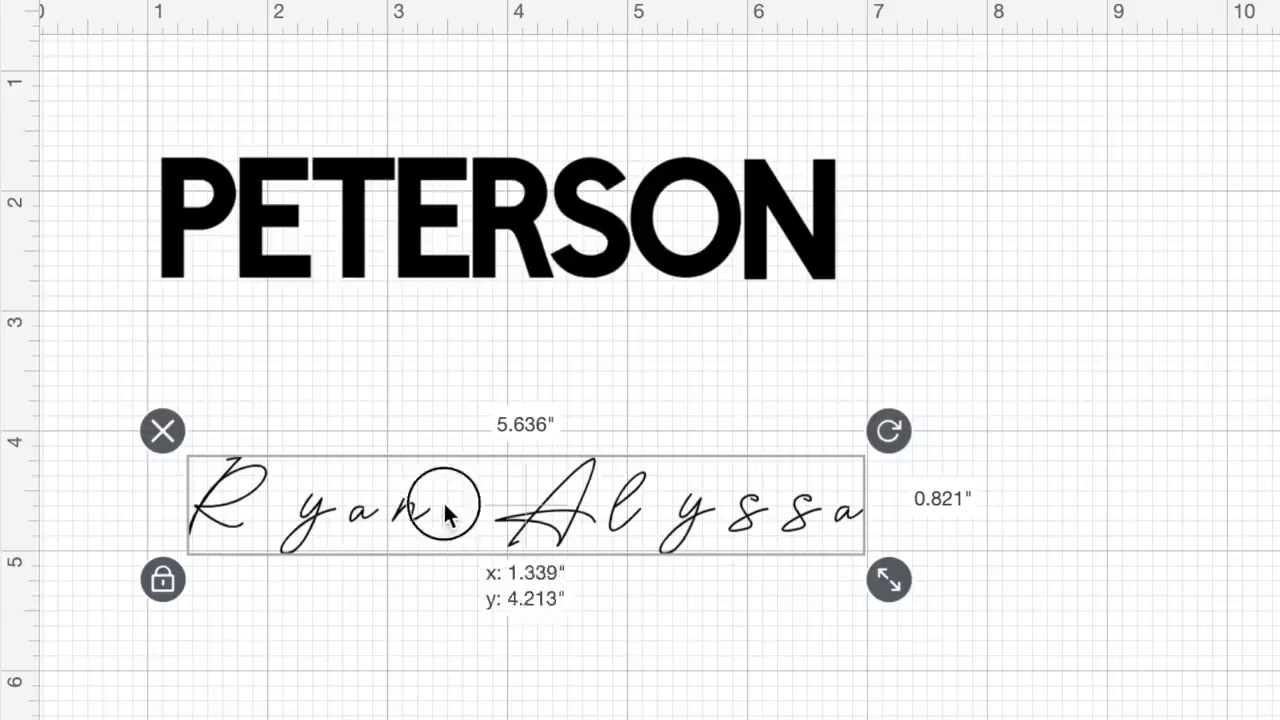
pyautogui.doubleClick(443, 512)
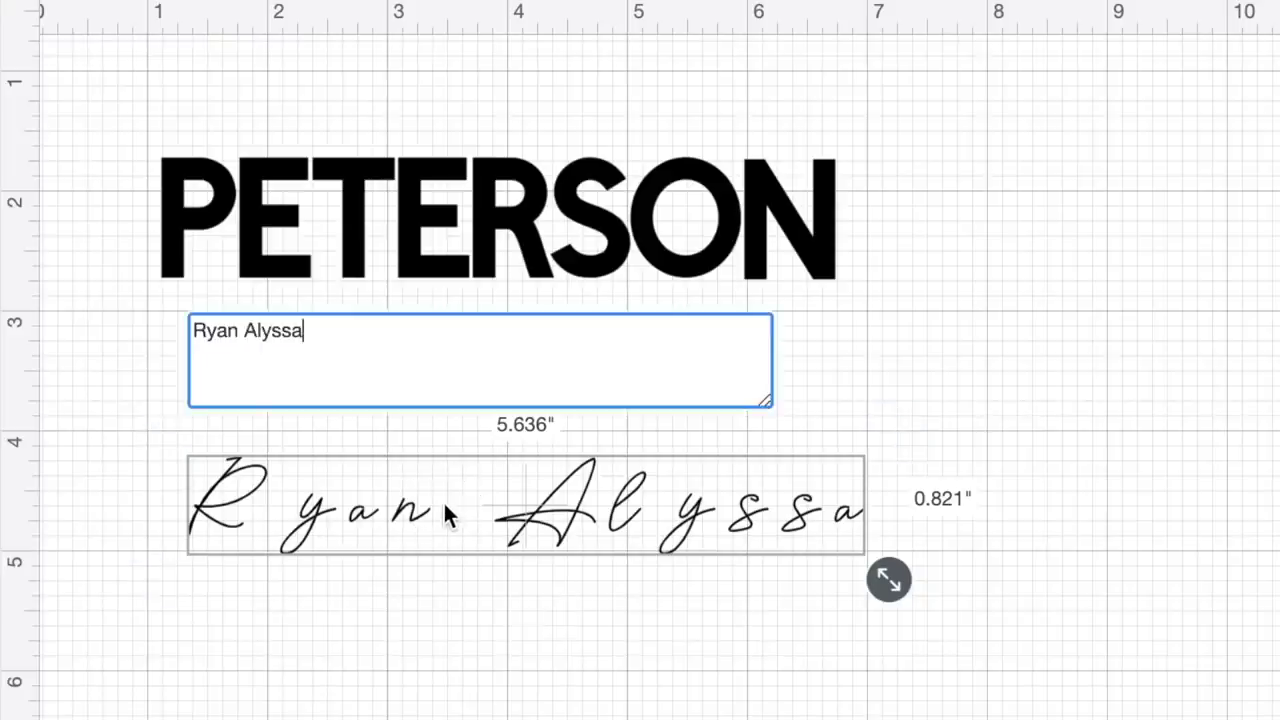
pyautogui.click(230, 332)
pyautogui.press('BackSpace')
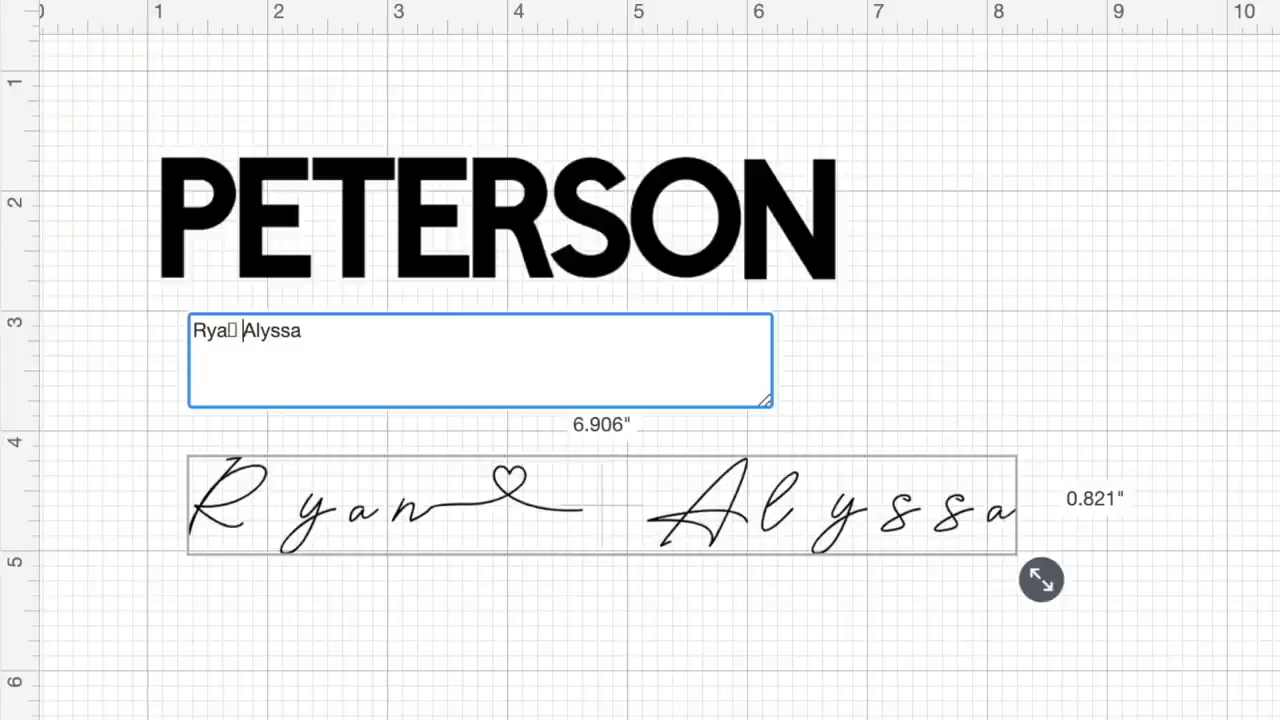
pyautogui.press('BackSpace')
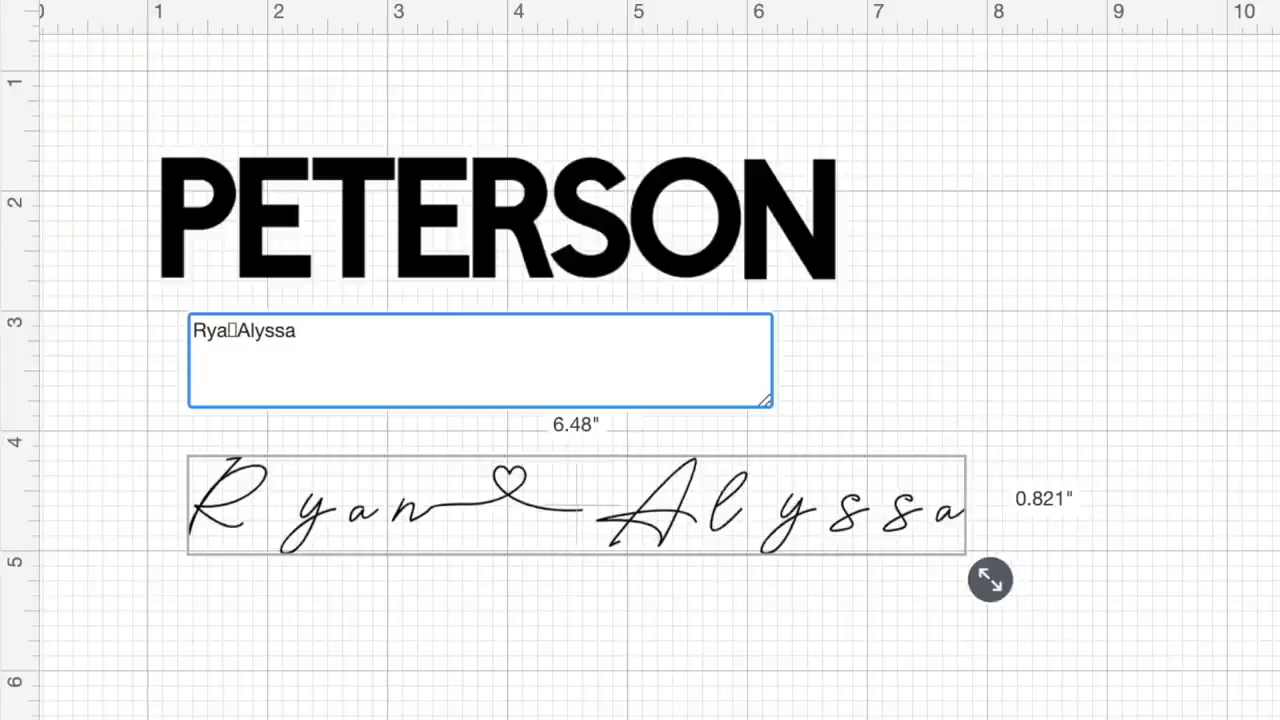
pyautogui.click(767, 578)
pyautogui.moveTo(690, 522); pyautogui.dragTo(688, 441)
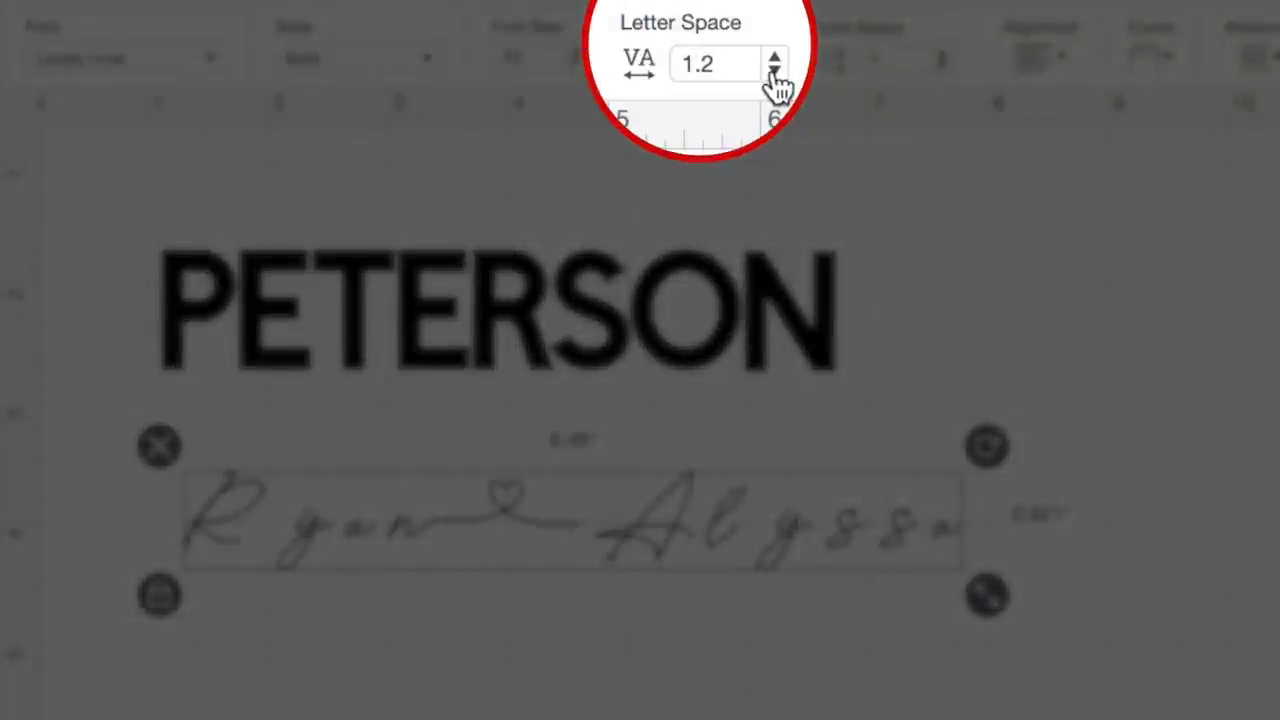
# Lower the script's letter spacing to -0.5, narrowing it to 5.103 inches wide
pyautogui.click(776, 74)
pyautogui.click(776, 74)
pyautogui.click(776, 74)
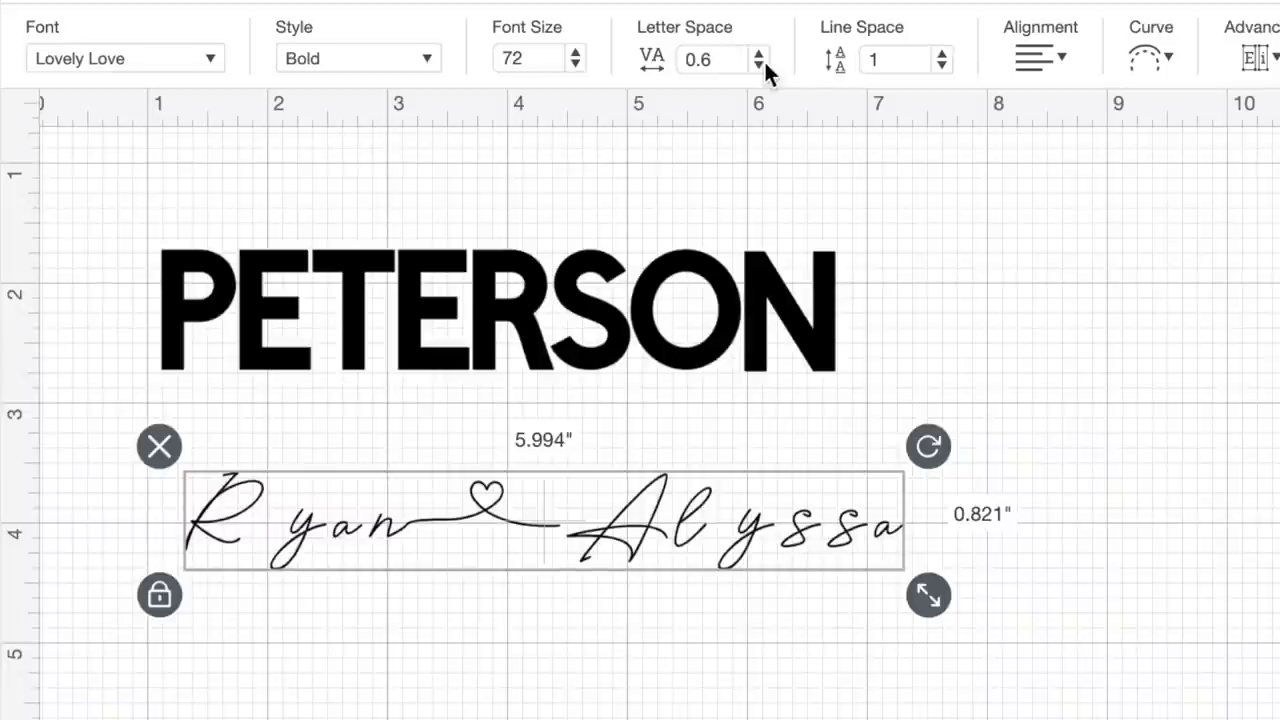
pyautogui.click(759, 66)
pyautogui.click(759, 66)
pyautogui.click(759, 66)
pyautogui.click(759, 66)
pyautogui.click(759, 66)
pyautogui.click(759, 66)
pyautogui.click(759, 66)
pyautogui.click(759, 66)
pyautogui.click(759, 66)
pyautogui.click(759, 66)
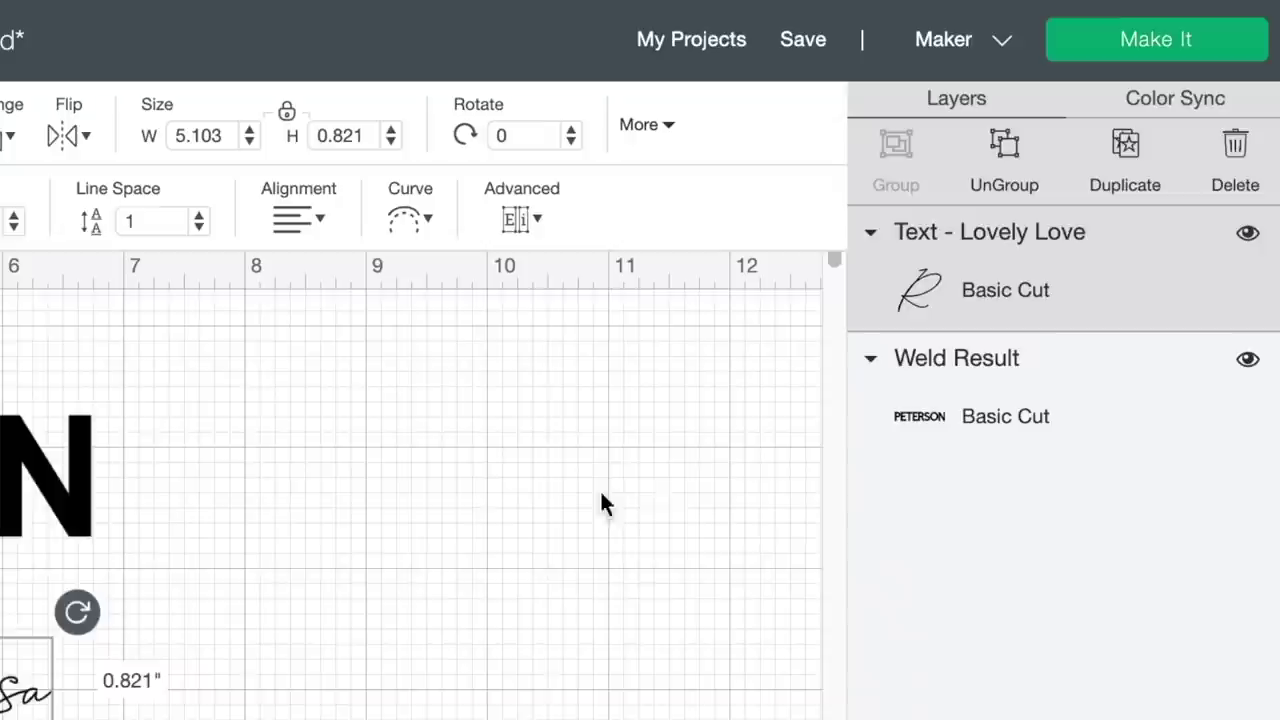
# Ungroup the script, raise Alyssa's A slightly and slide the y left
pyautogui.click(1030, 180)
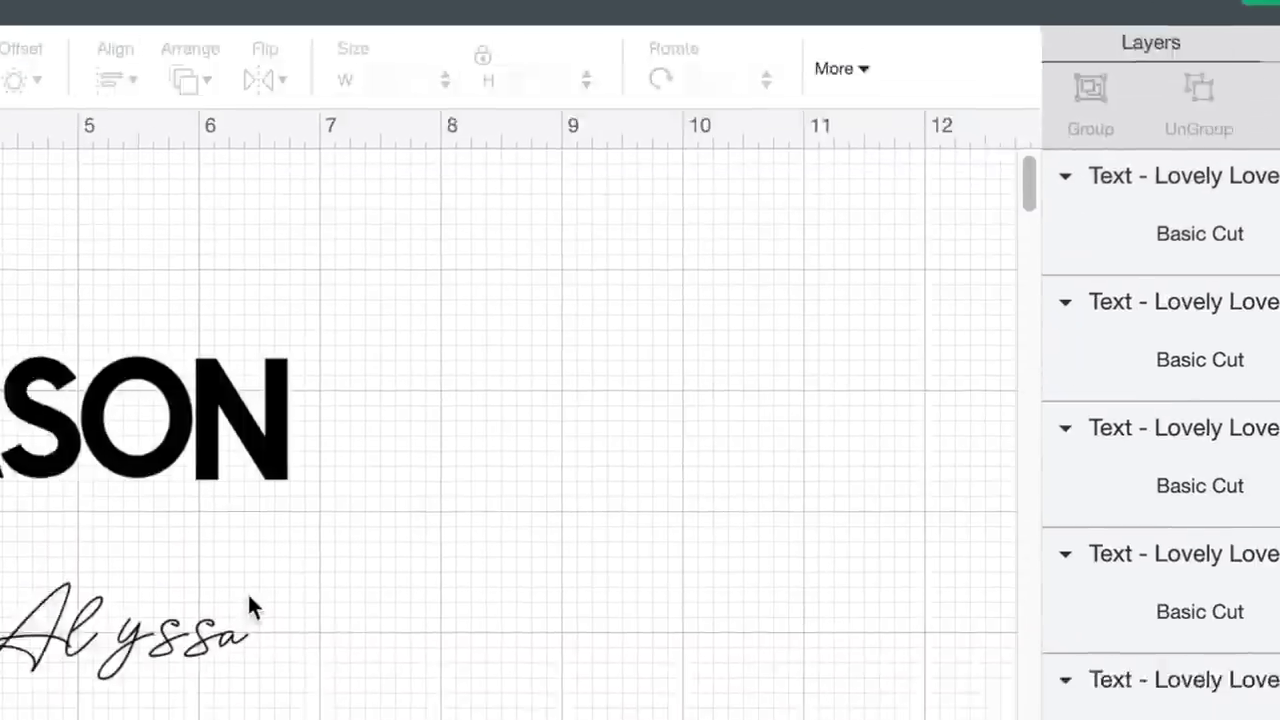
pyautogui.click(581, 470)
pyautogui.moveTo(581, 470); pyautogui.dragTo(580, 461)
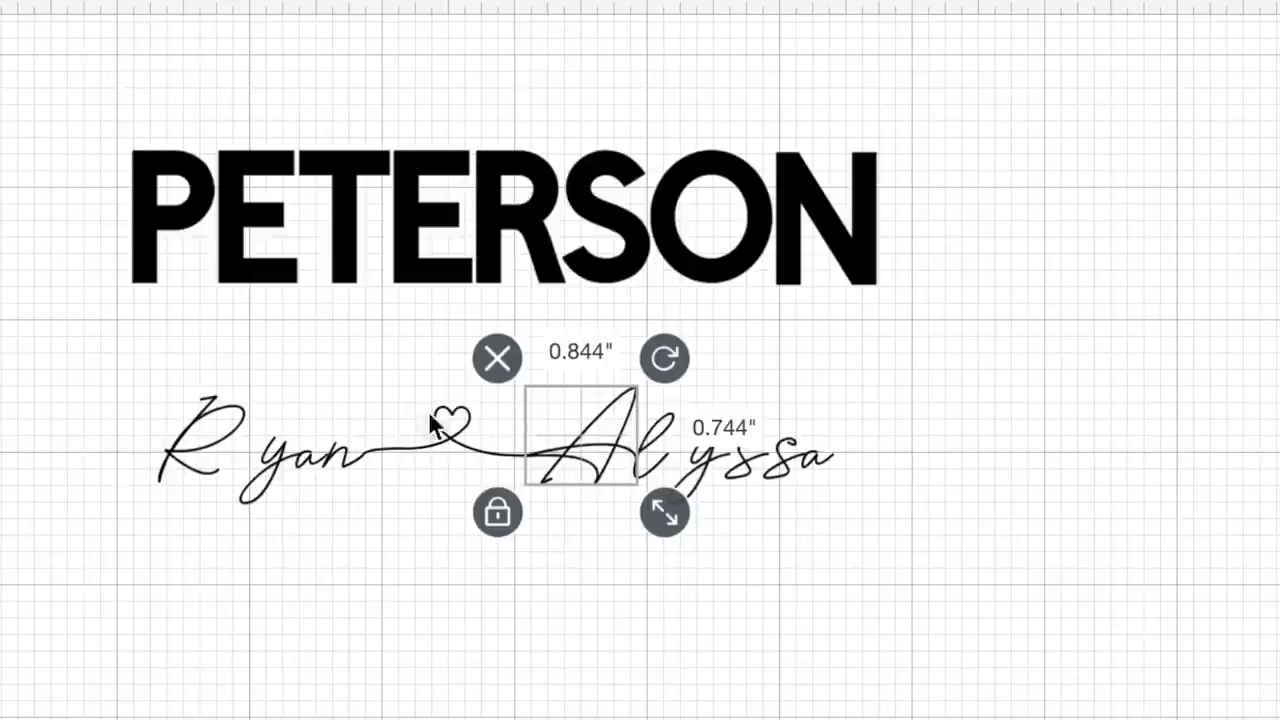
pyautogui.click(647, 467)
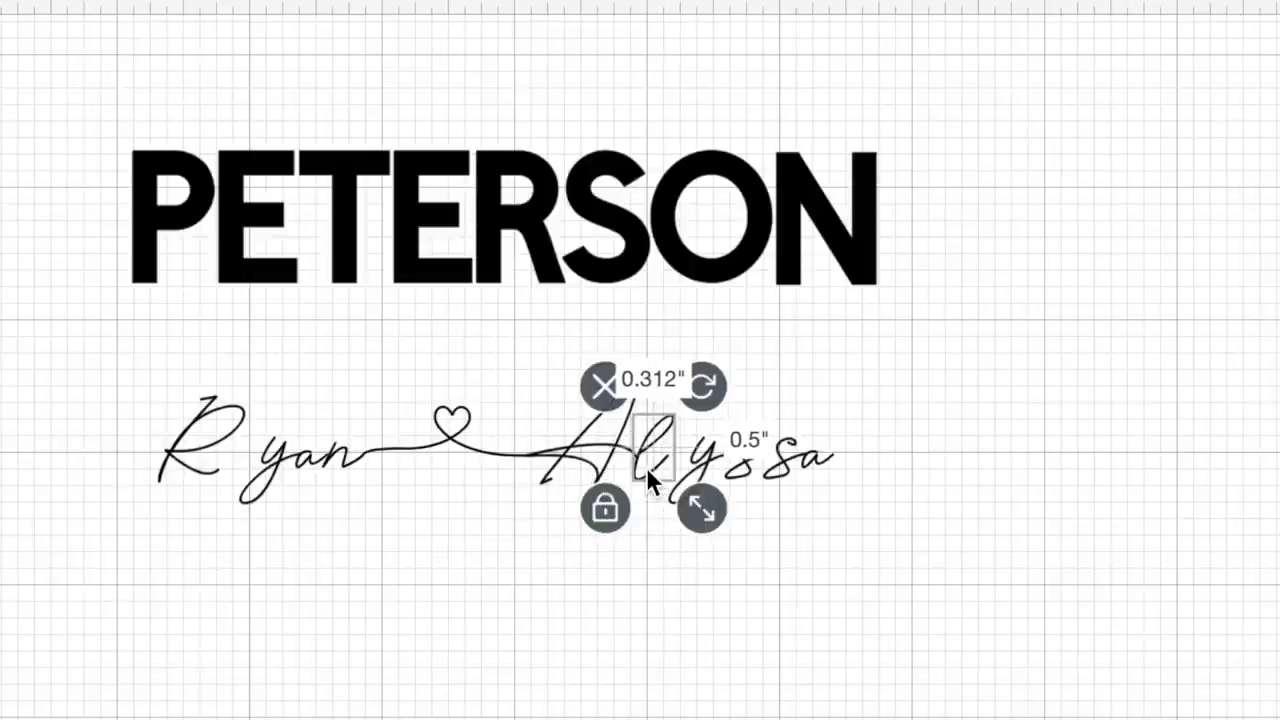
pyautogui.click(659, 550)
pyautogui.moveTo(710, 460); pyautogui.dragTo(663, 458)
# Slide the s letters and final a left so Alyssa joins continuously
pyautogui.click(745, 476)
pyautogui.moveTo(745, 476); pyautogui.dragTo(774, 460)
pyautogui.click(812, 456)
pyautogui.click(868, 588)
pyautogui.click(237, 432)
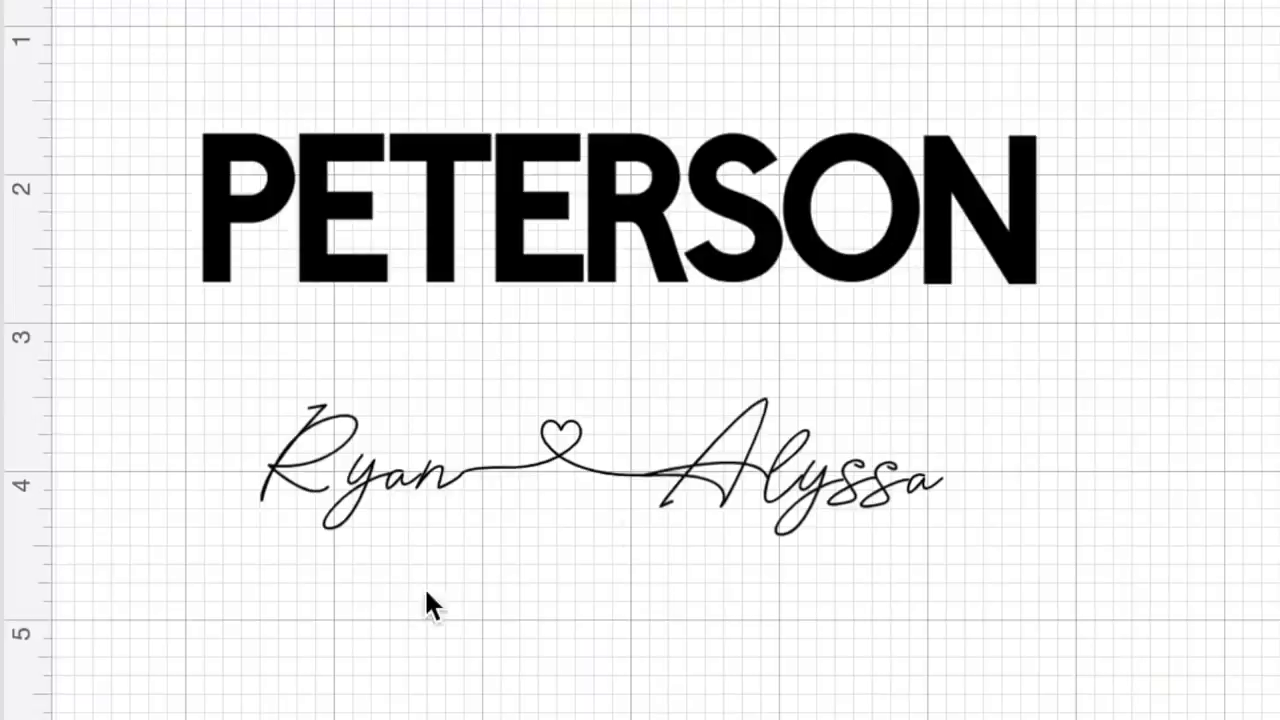
# Weld the Ryan ♥ Alyssa script letters into one Weld Result layer, 4.673 × 0.933 in
pyautogui.moveTo(245, 592); pyautogui.dragTo(1030, 420)
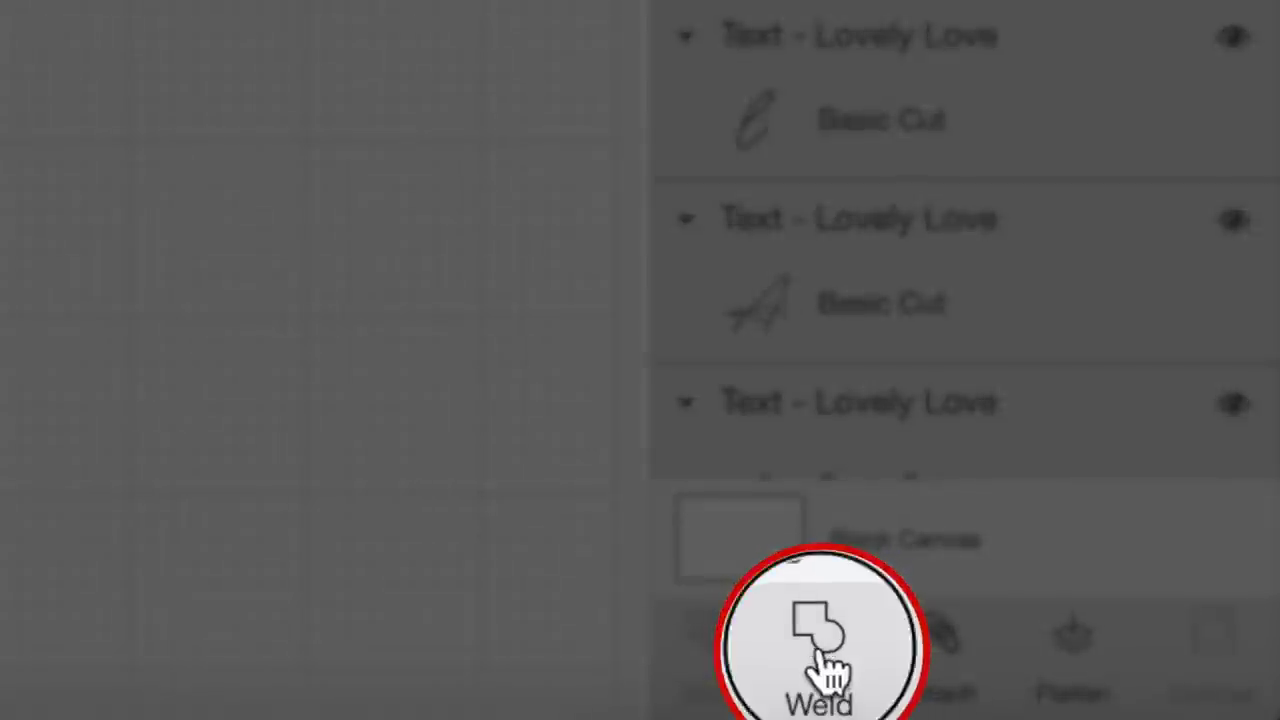
pyautogui.click(831, 677)
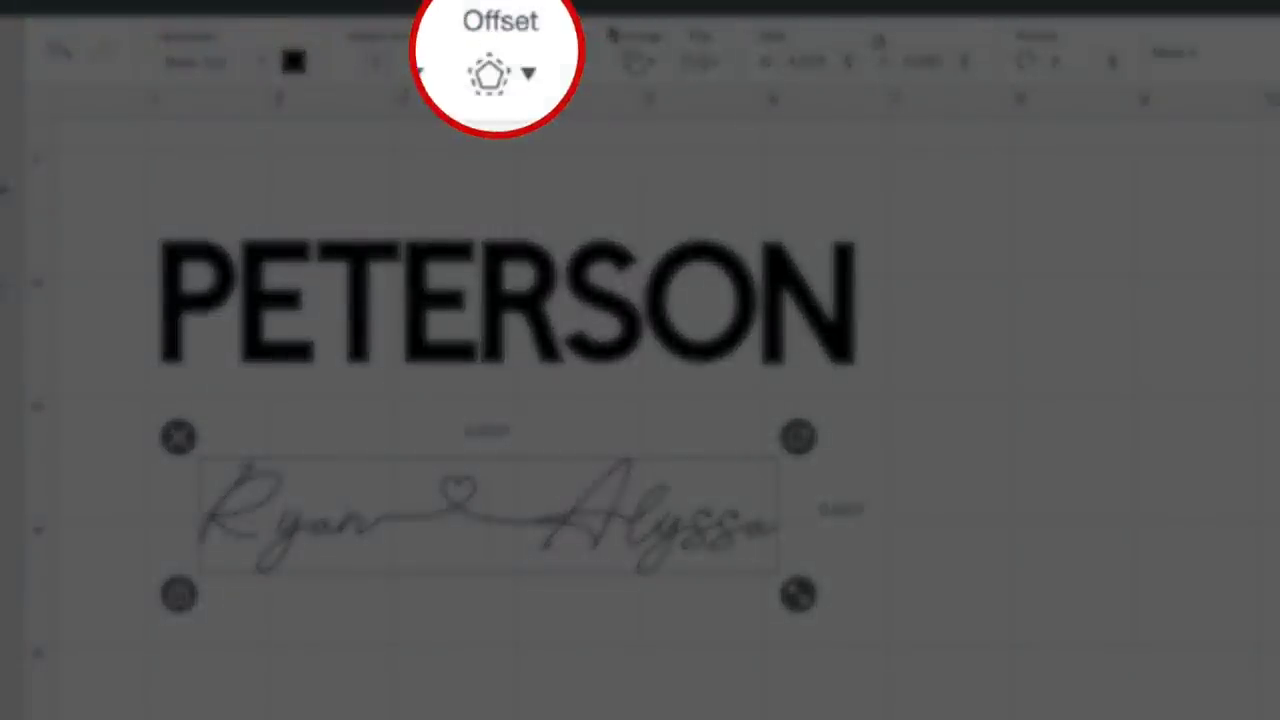
# Preview a 0.111-inch rounded offset outline around the welded Ryan ♥ Alyssa script
pyautogui.click(500, 63)
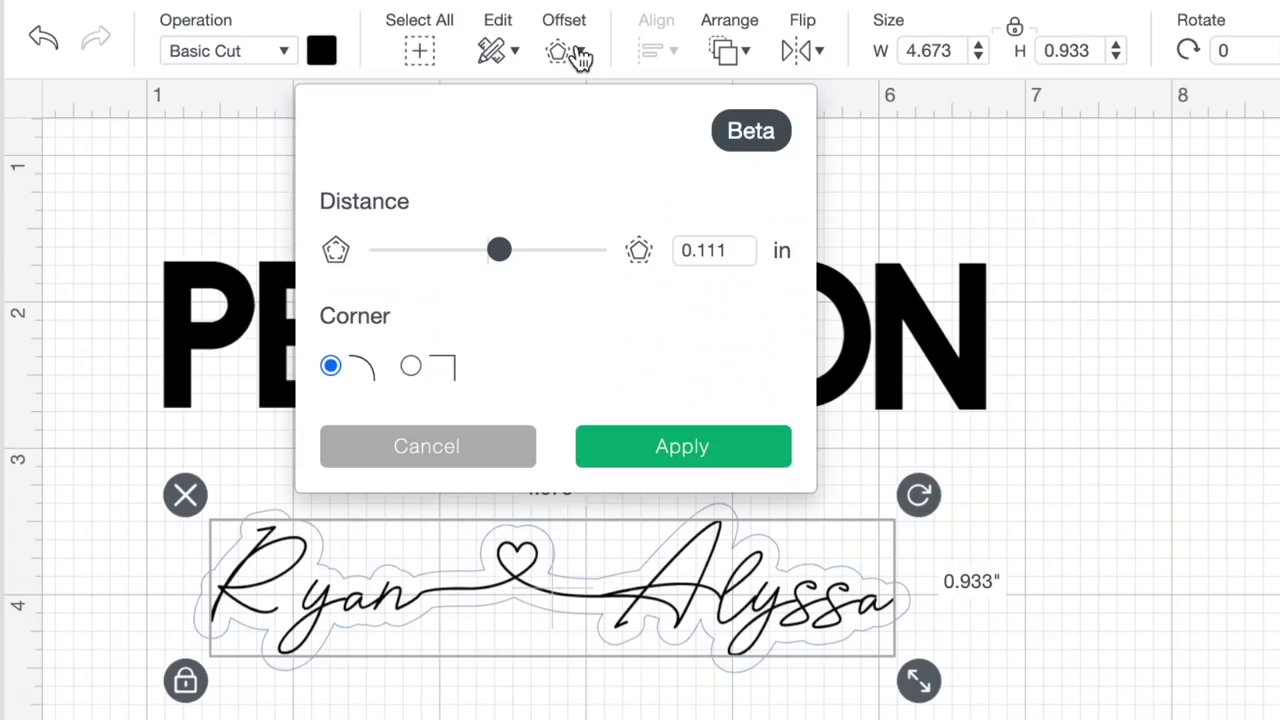
pyautogui.click(500, 250)
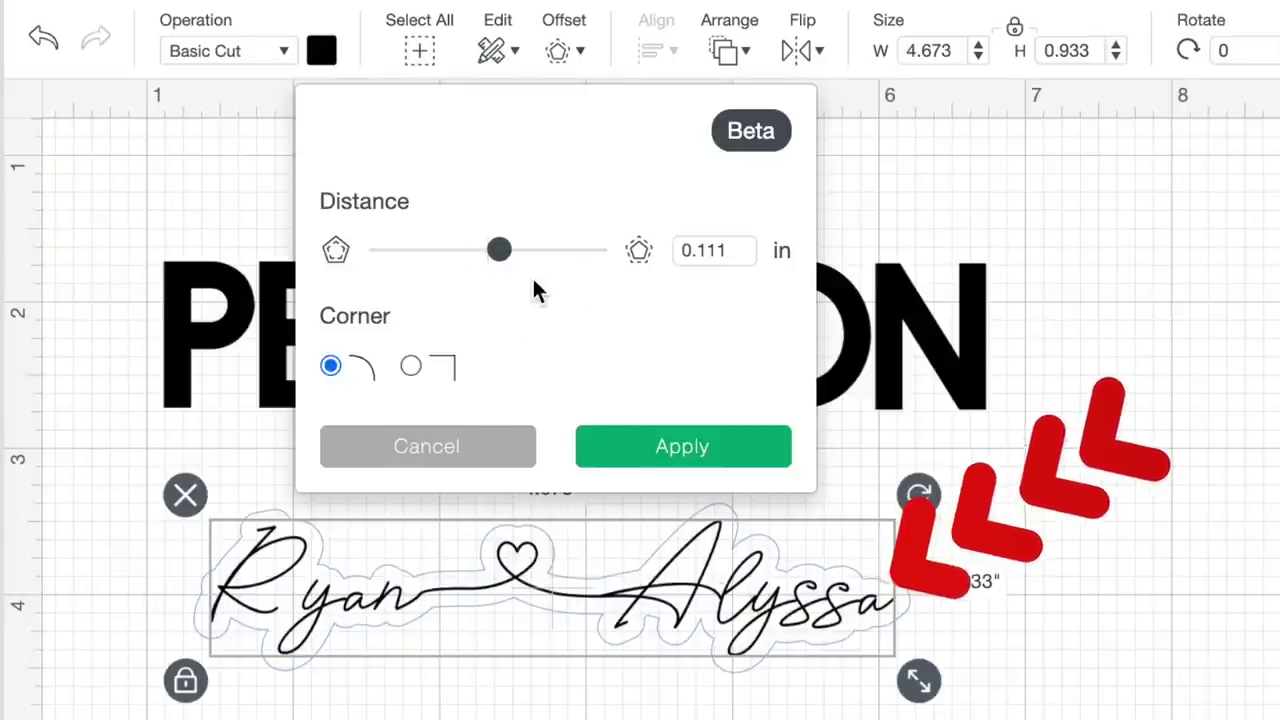
# Apply a 0.111-inch rounded offset as a solid backing around the welded script
pyautogui.click(505, 250)
pyautogui.moveTo(508, 258); pyautogui.dragTo(532, 266)
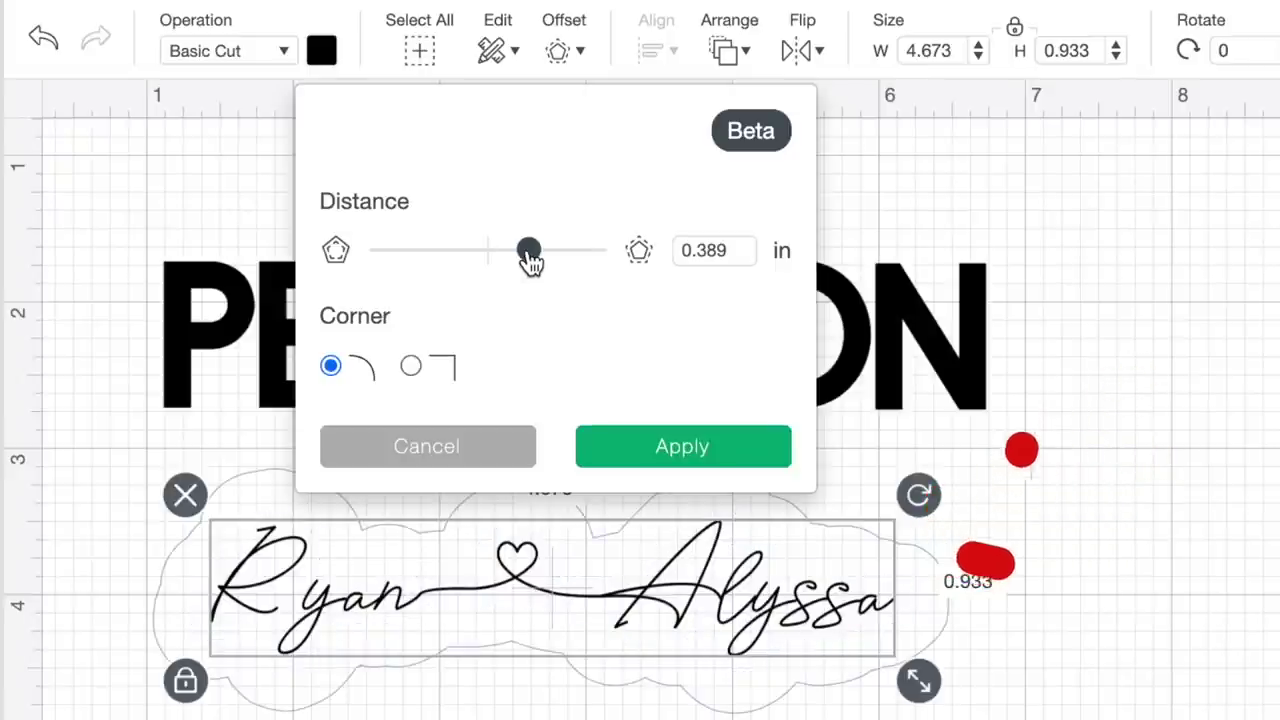
pyautogui.moveTo(530, 258); pyautogui.dragTo(502, 260)
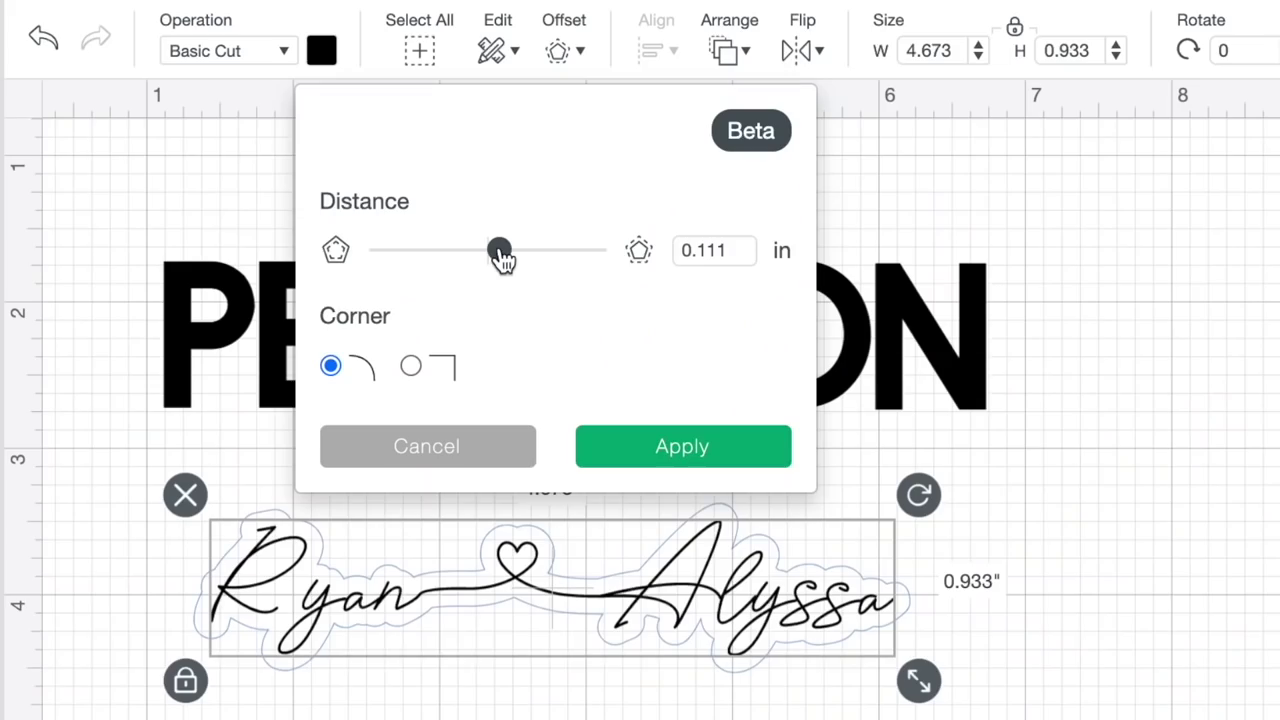
pyautogui.moveTo(503, 260); pyautogui.dragTo(485, 262)
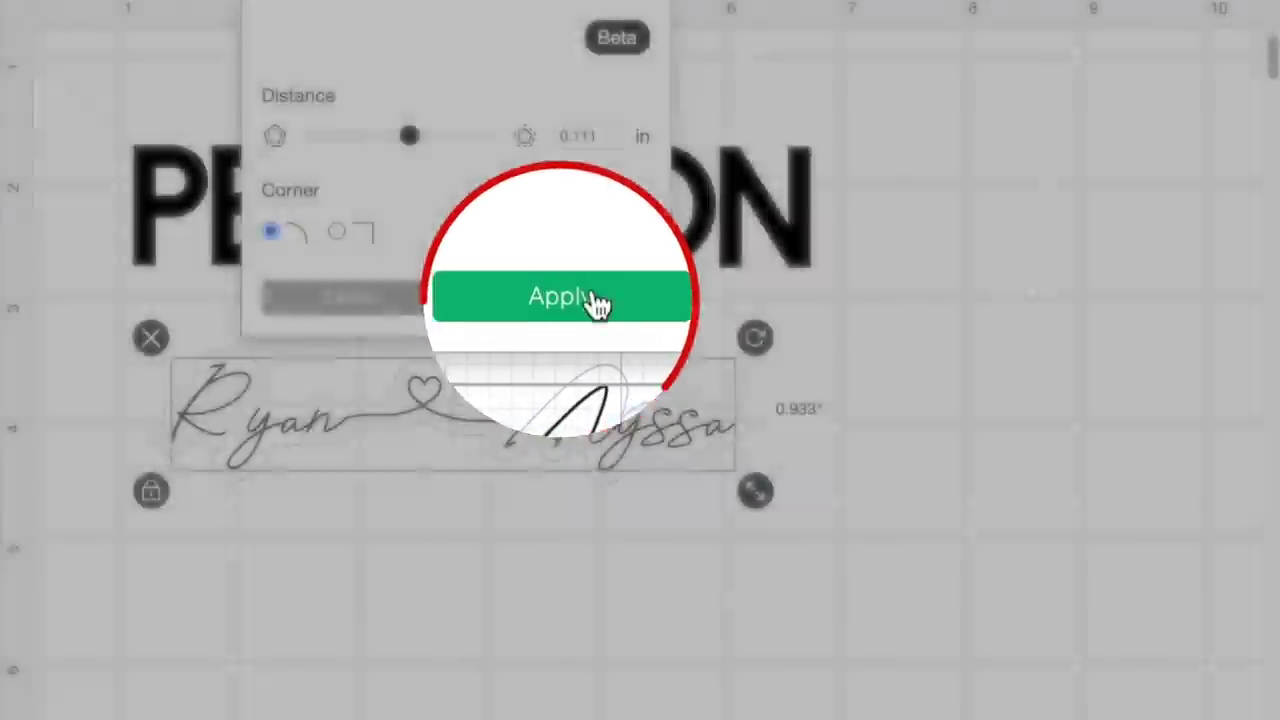
pyautogui.click(580, 293)
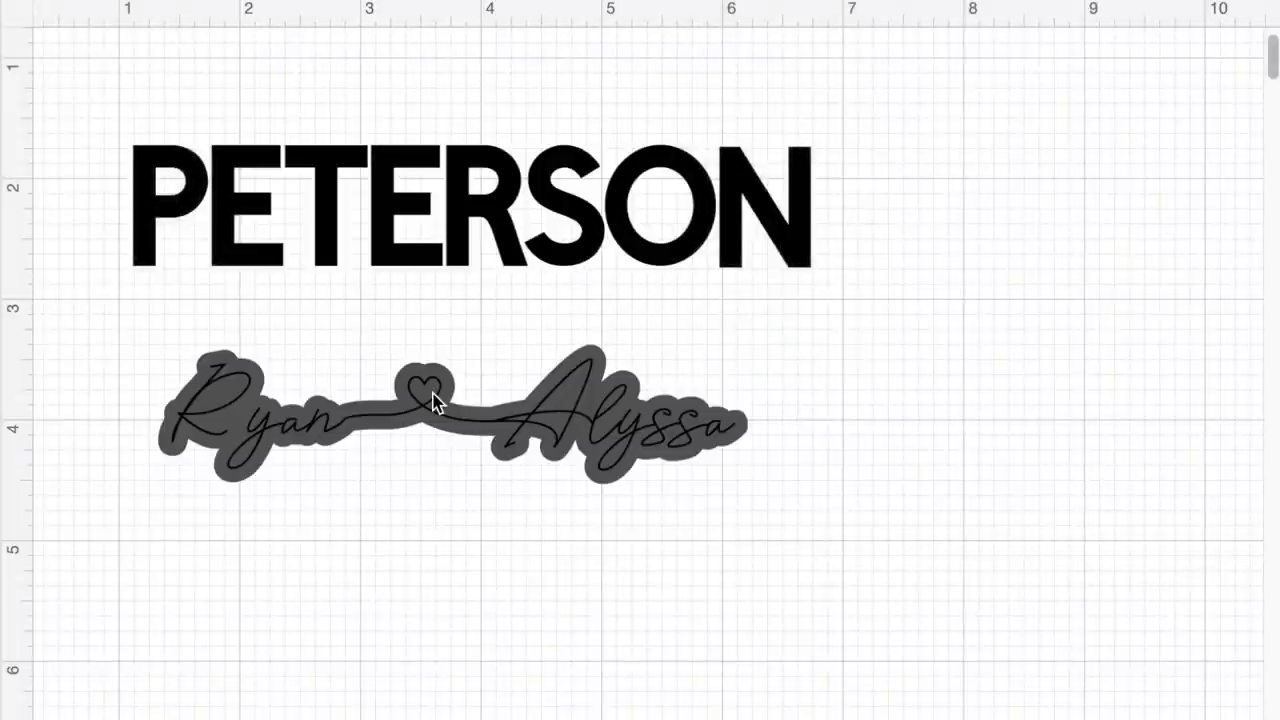
pyautogui.moveTo(437, 424); pyautogui.dragTo(512, 597)
pyautogui.moveTo(520, 429); pyautogui.dragTo(568, 408)
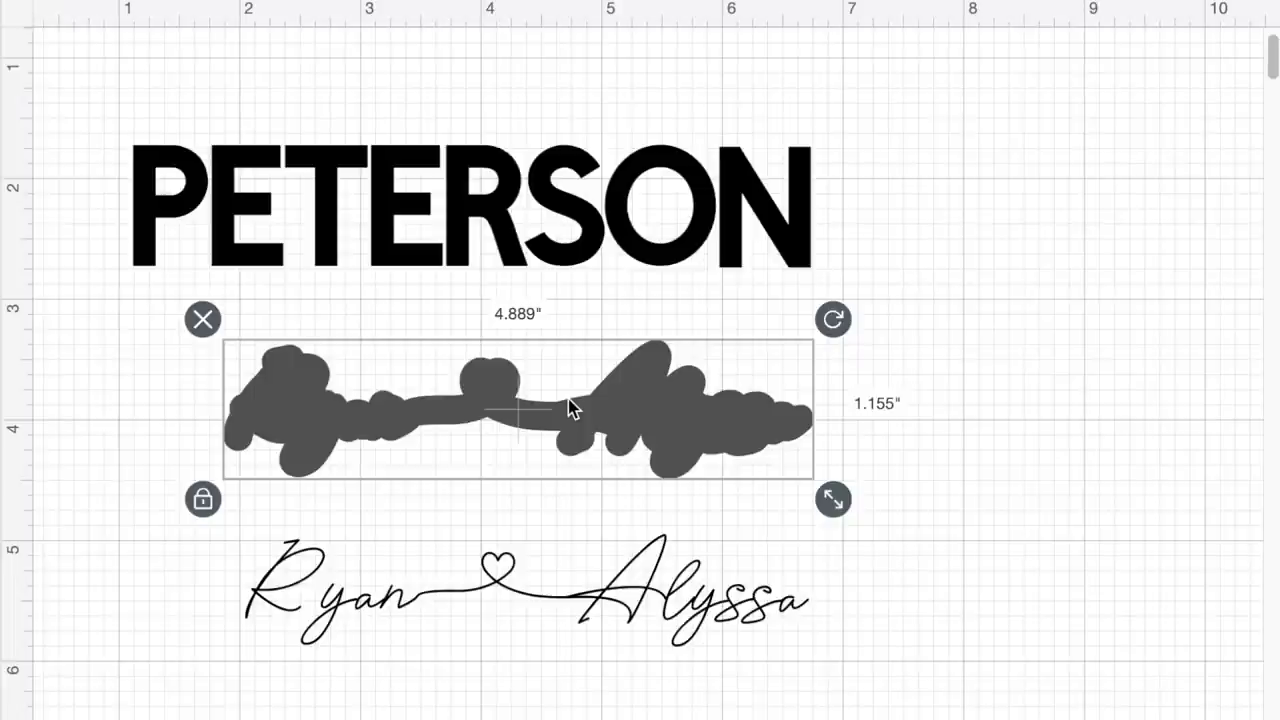
pyautogui.hotkey('ctrl', 'z')
pyautogui.hotkey('ctrl', 'z')
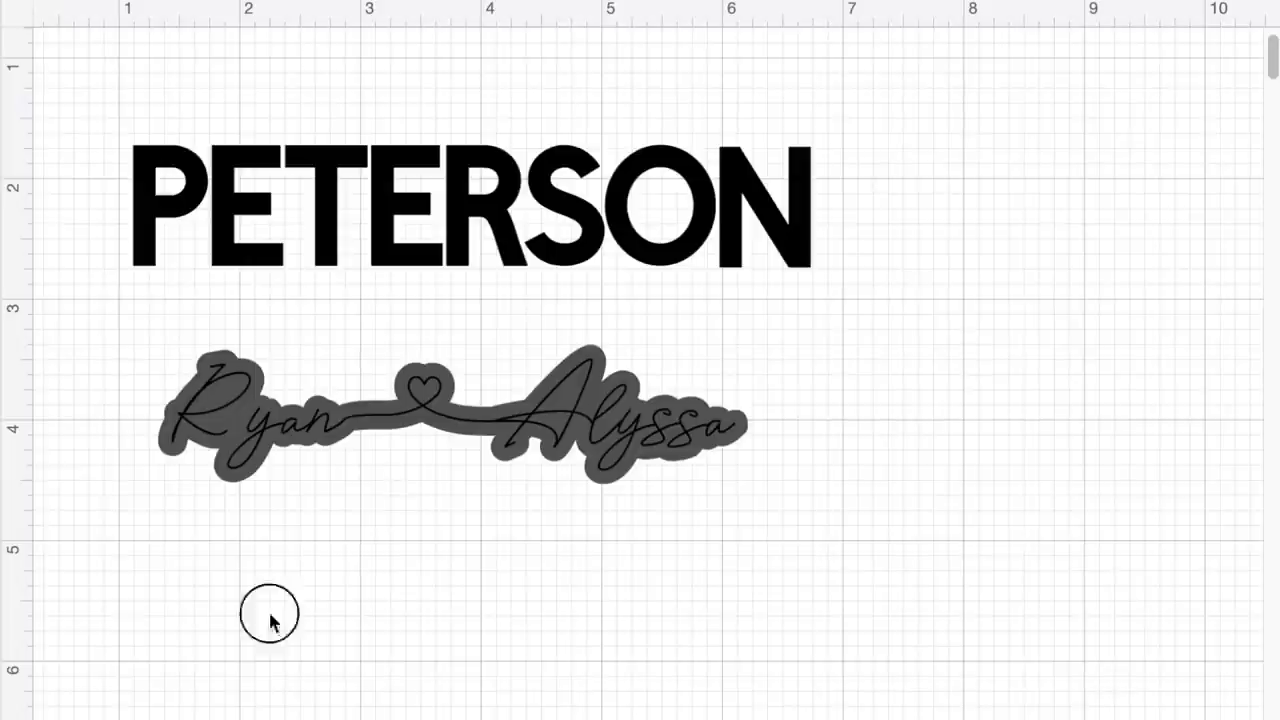
pyautogui.moveTo(286, 609); pyautogui.dragTo(607, 380)
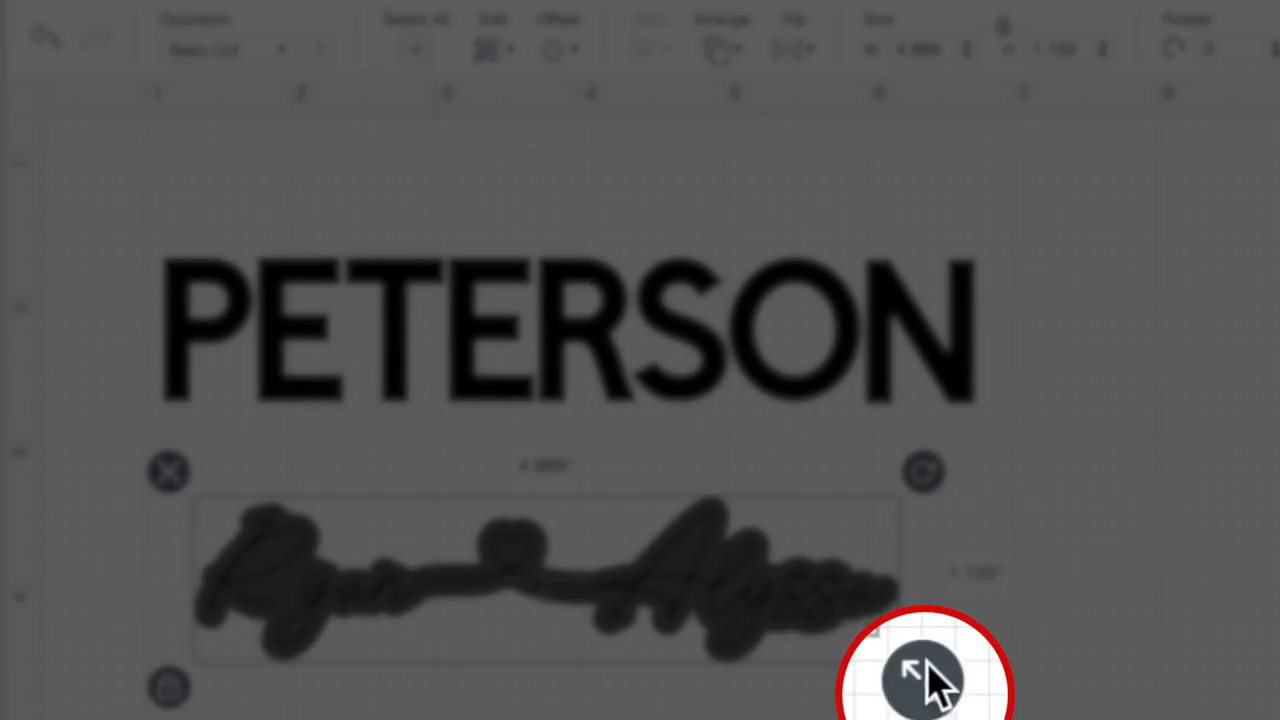
# Scale the script and offset to 3.804 × 0.899 in and lay them across PETERSON's middle
pyautogui.moveTo(928, 680); pyautogui.dragTo(806, 633)
pyautogui.moveTo(655, 598); pyautogui.dragTo(734, 359)
pyautogui.moveTo(898, 432); pyautogui.dragTo(849, 422)
pyautogui.moveTo(780, 350); pyautogui.dragTo(828, 354)
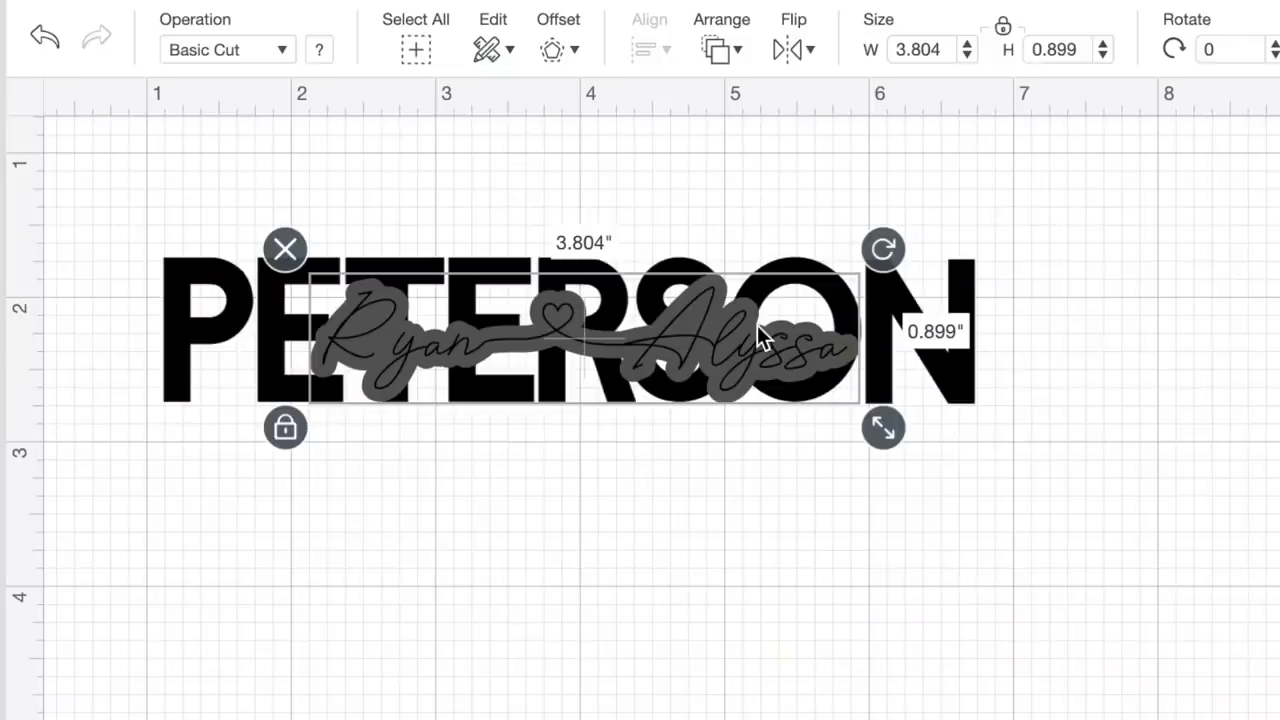
pyautogui.moveTo(268, 558); pyautogui.dragTo(1038, 248)
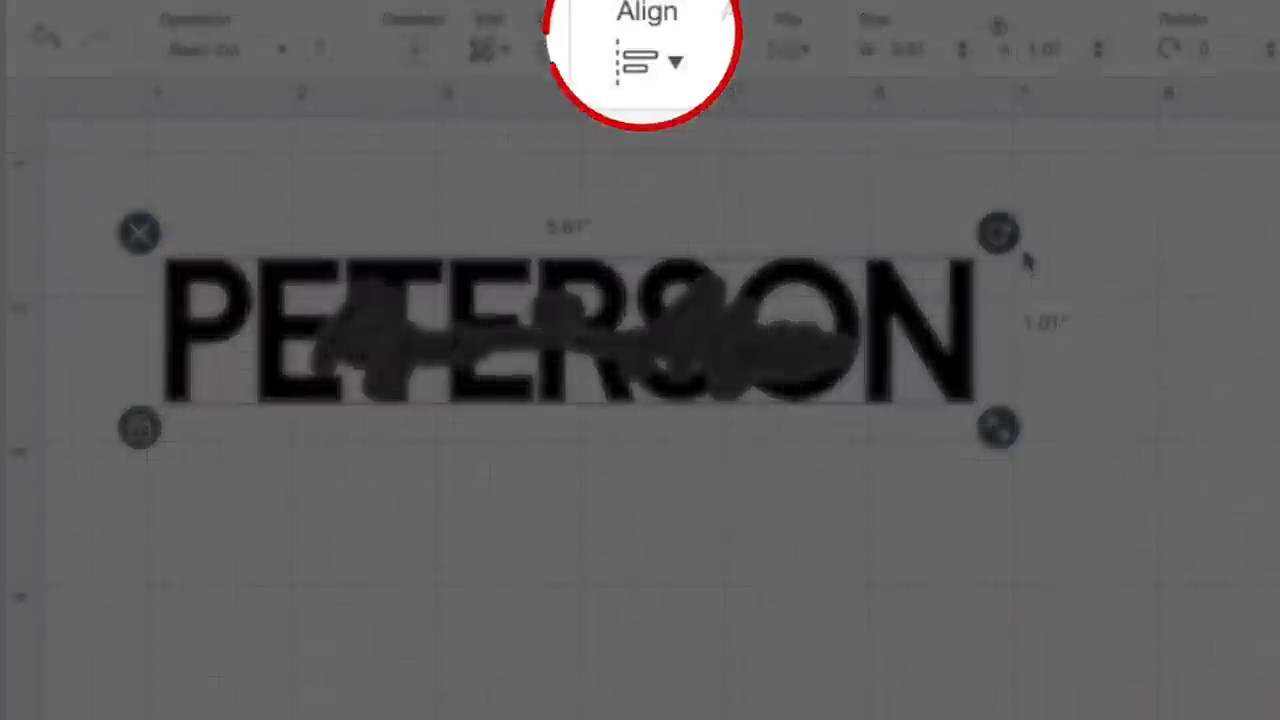
pyautogui.click(651, 60)
# Center the script across PETERSON, then ungroup the script from its offset shape
pyautogui.click(717, 390)
pyautogui.click(677, 540)
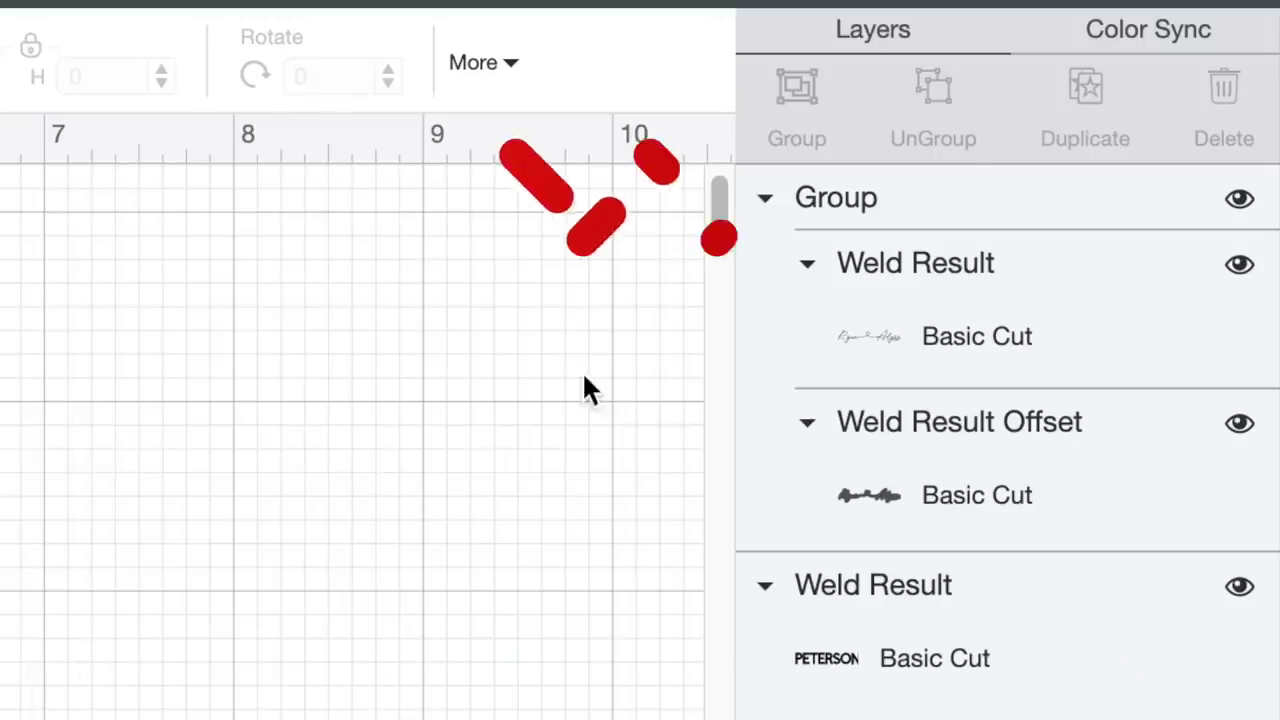
pyautogui.click(861, 199)
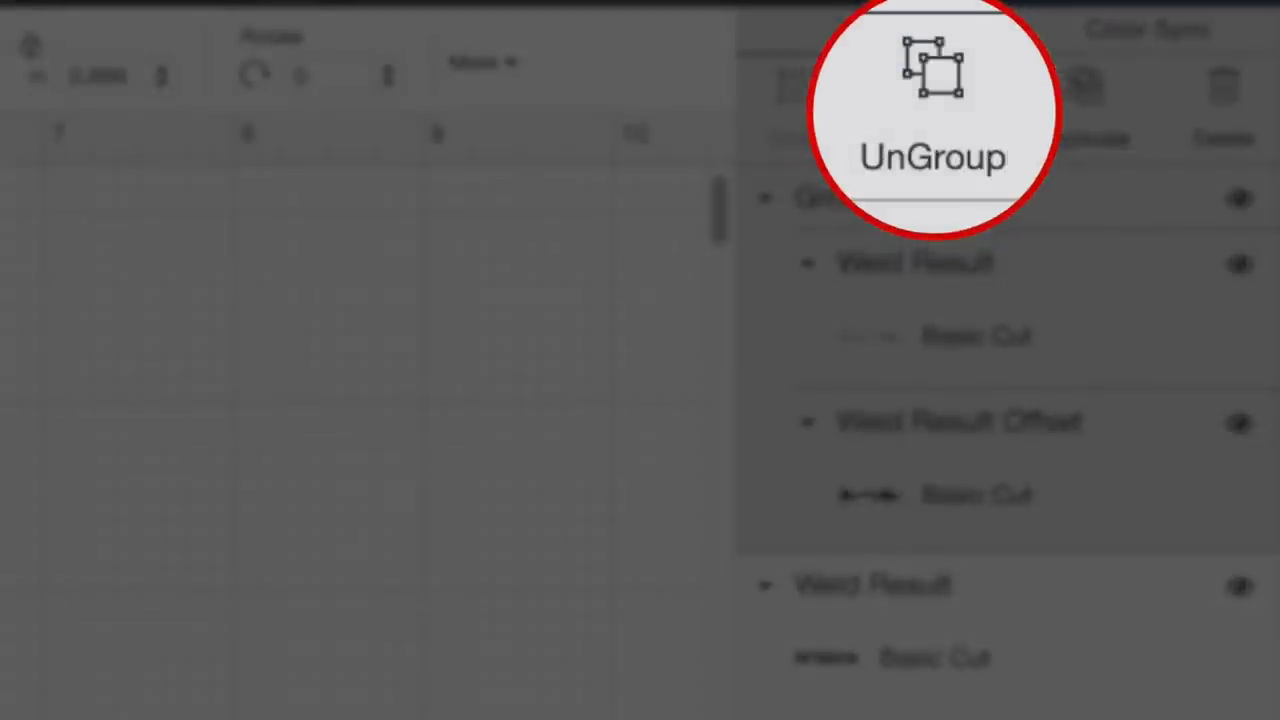
pyautogui.click(935, 90)
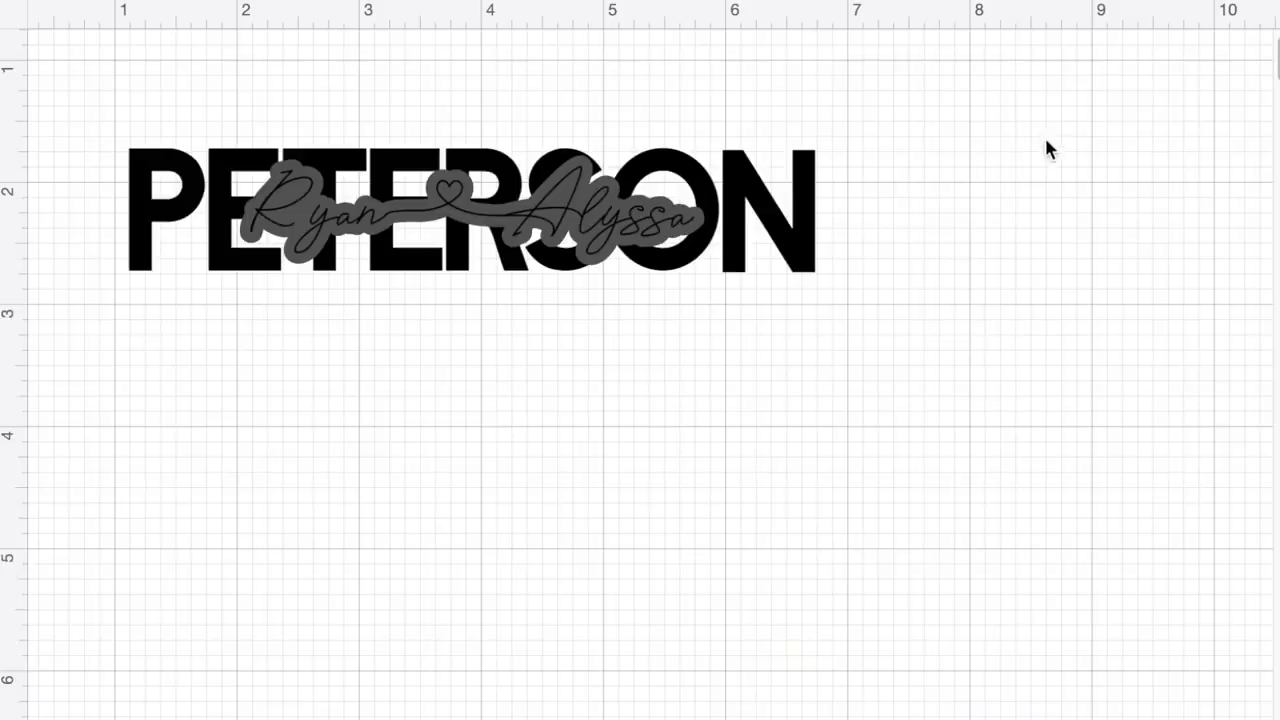
# Move the 3.636 × 0.726-inch script below PETERSON and select the offset with the lettering
pyautogui.click(614, 225)
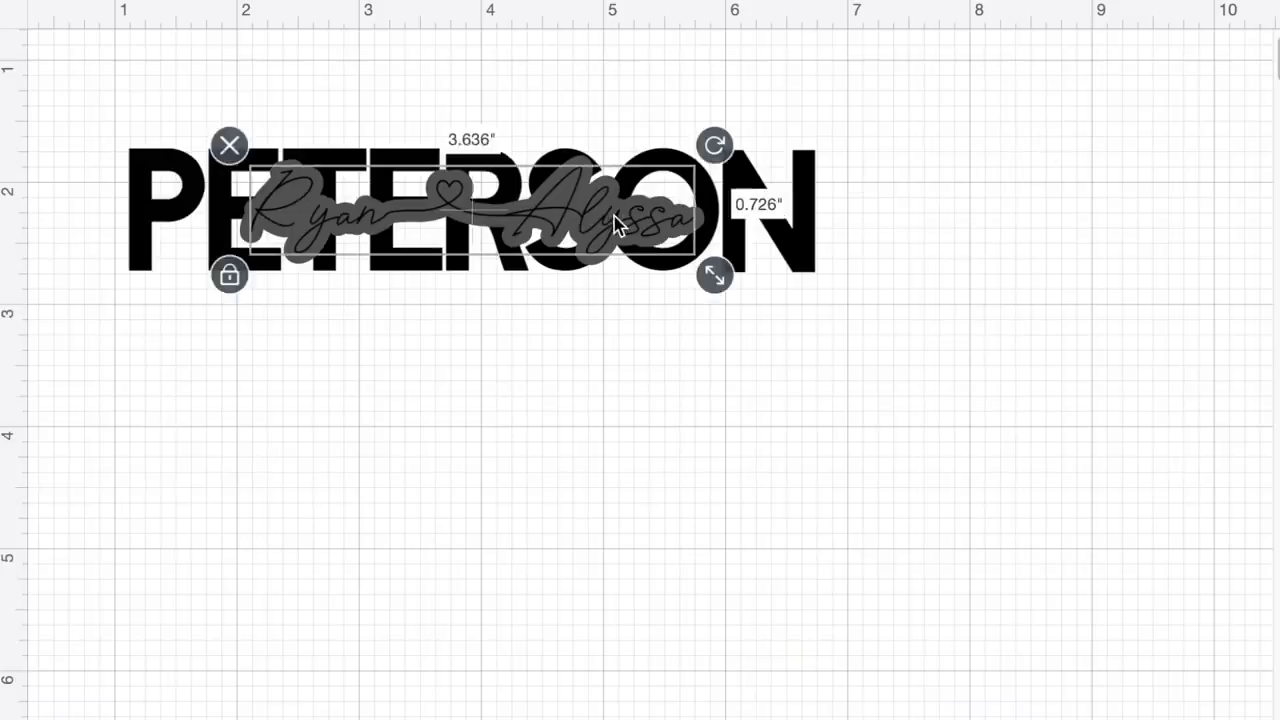
pyautogui.moveTo(614, 225); pyautogui.dragTo(622, 588)
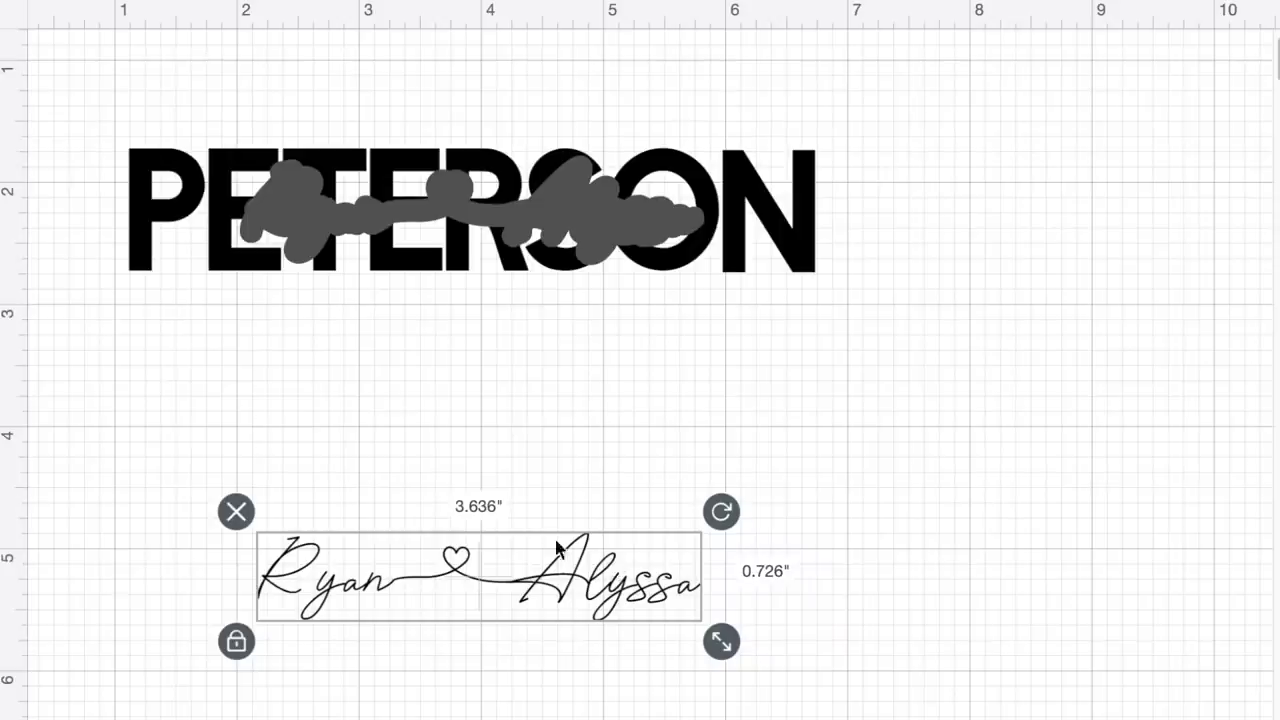
pyautogui.moveTo(316, 296); pyautogui.dragTo(637, 165)
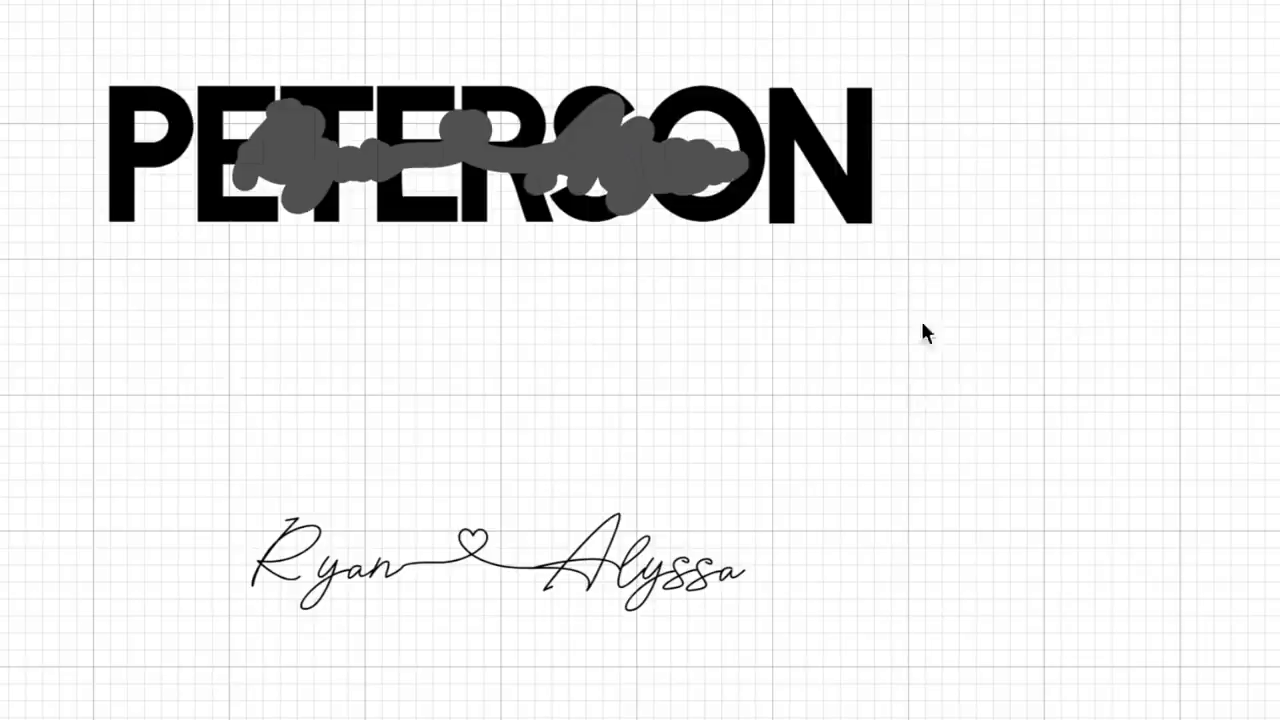
# Lower the sliced PETERSON, set the script into the cutout, and select the leftover grey pieces
pyautogui.moveTo(843, 182); pyautogui.dragTo(872, 430)
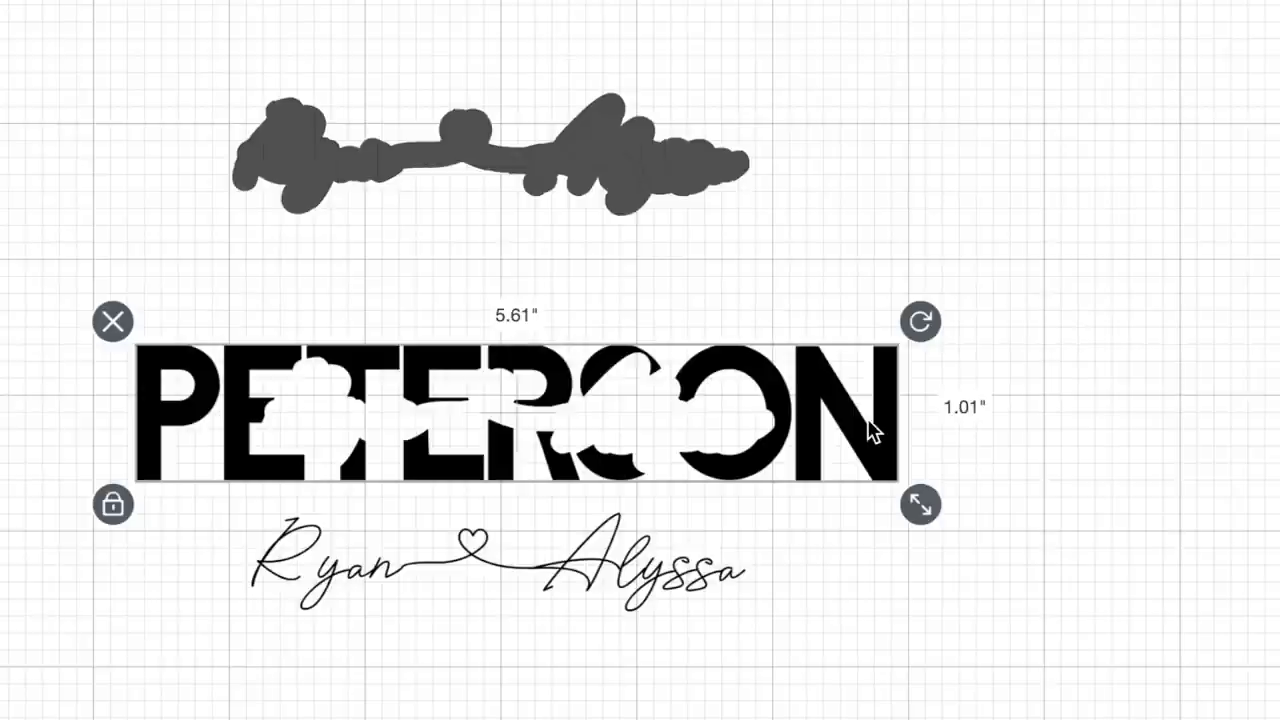
pyautogui.moveTo(660, 585); pyautogui.dragTo(681, 436)
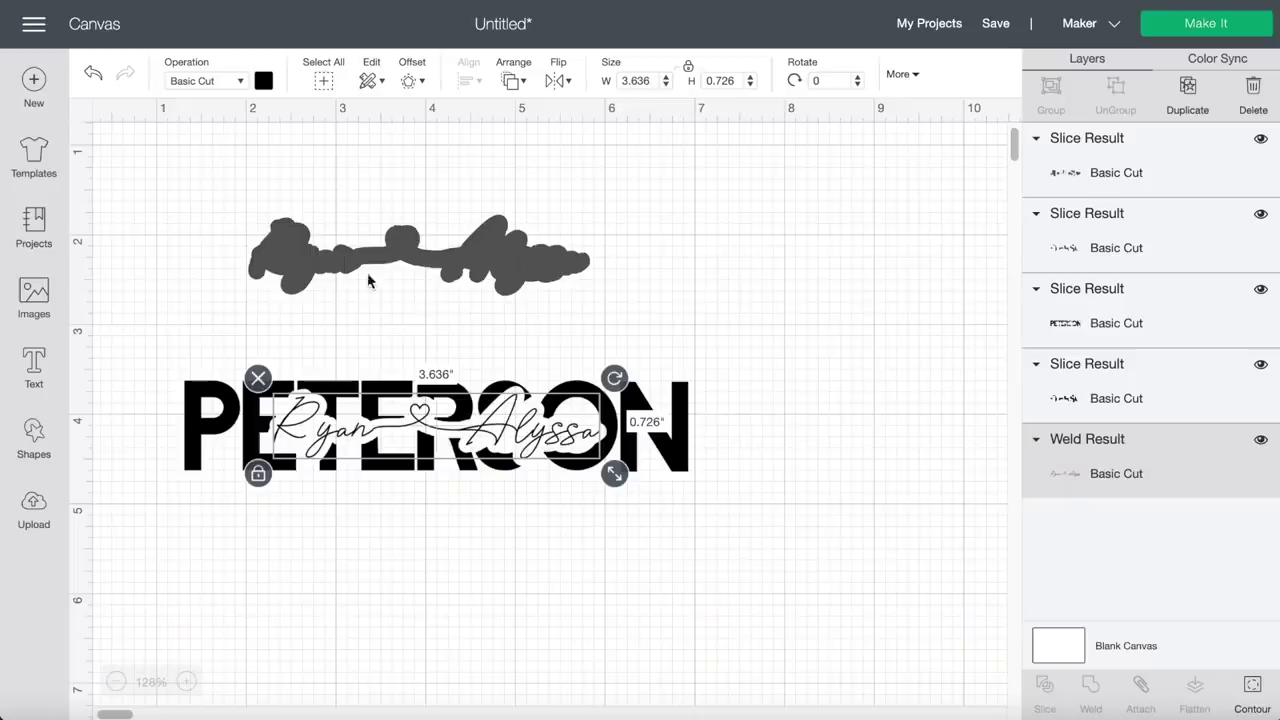
pyautogui.click(214, 188)
pyautogui.moveTo(214, 188); pyautogui.dragTo(609, 300)
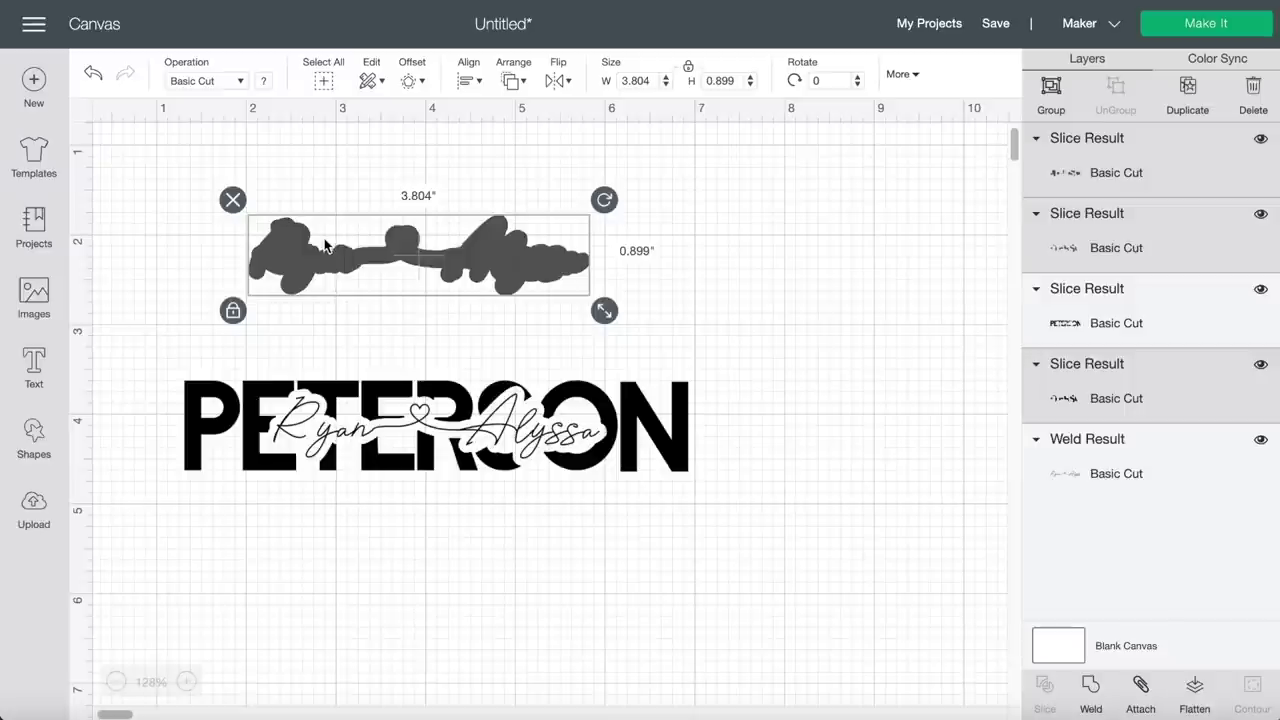
# Delete the leftover grey offset scraps and pick the welded script's layer for recolouring
pyautogui.click(233, 200)
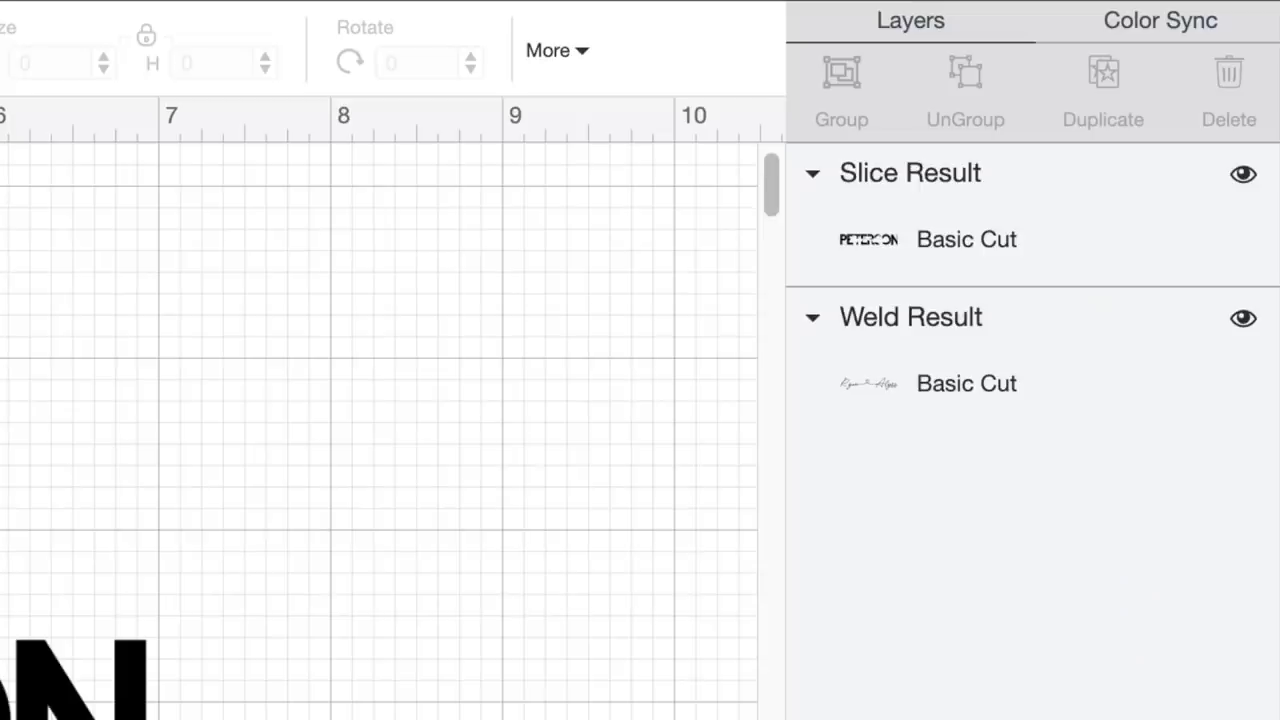
pyautogui.click(815, 305)
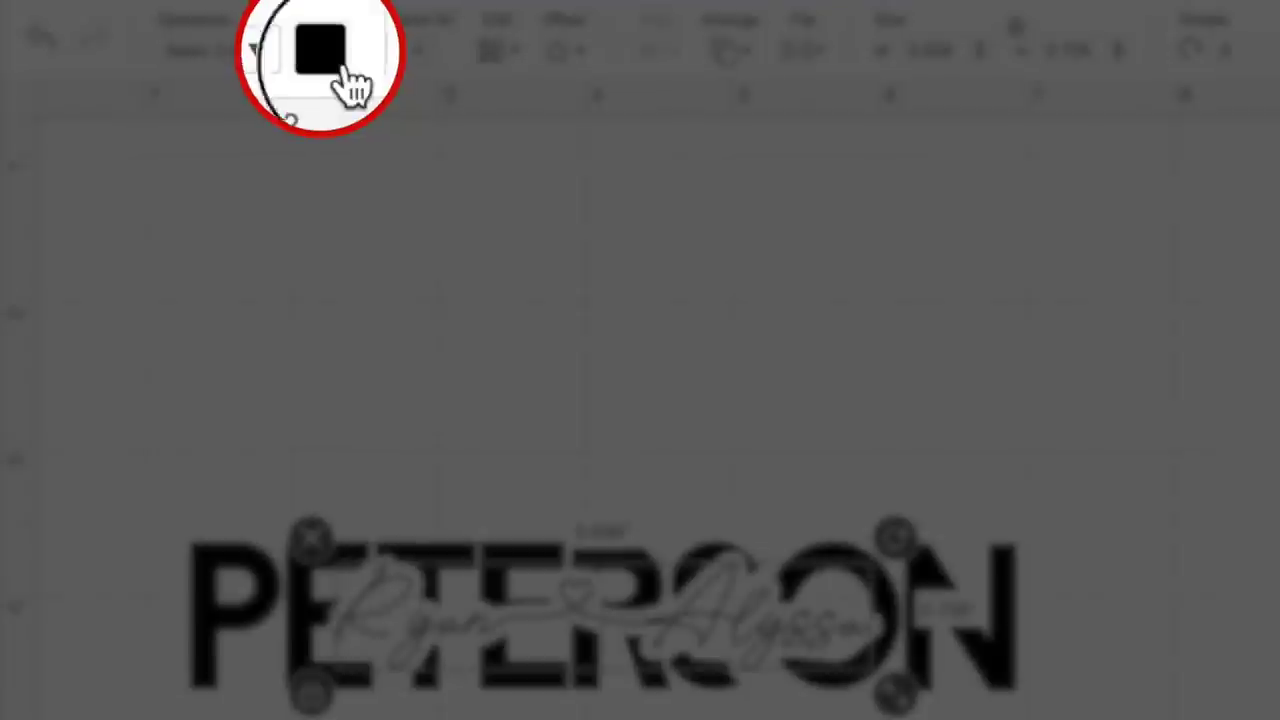
pyautogui.click(320, 50)
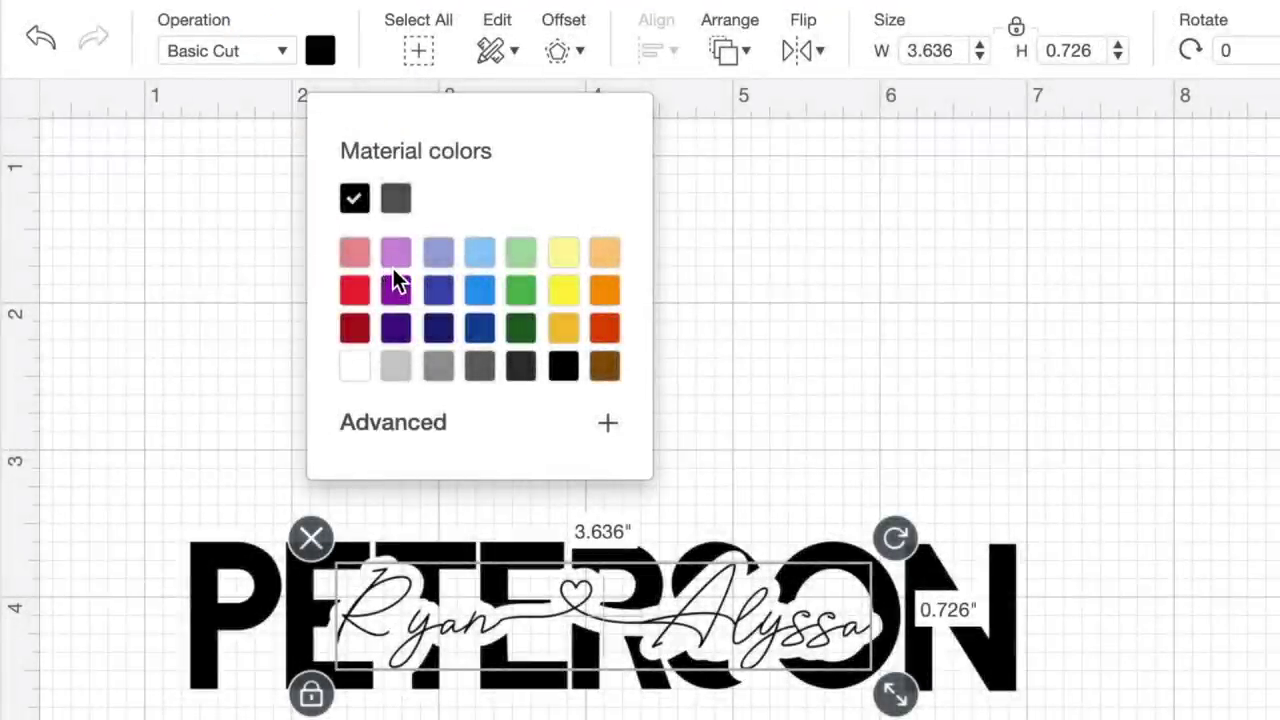
# Make the script red and select the whole 5.61 × 1.01-inch design
pyautogui.click(355, 290)
pyautogui.click(378, 475)
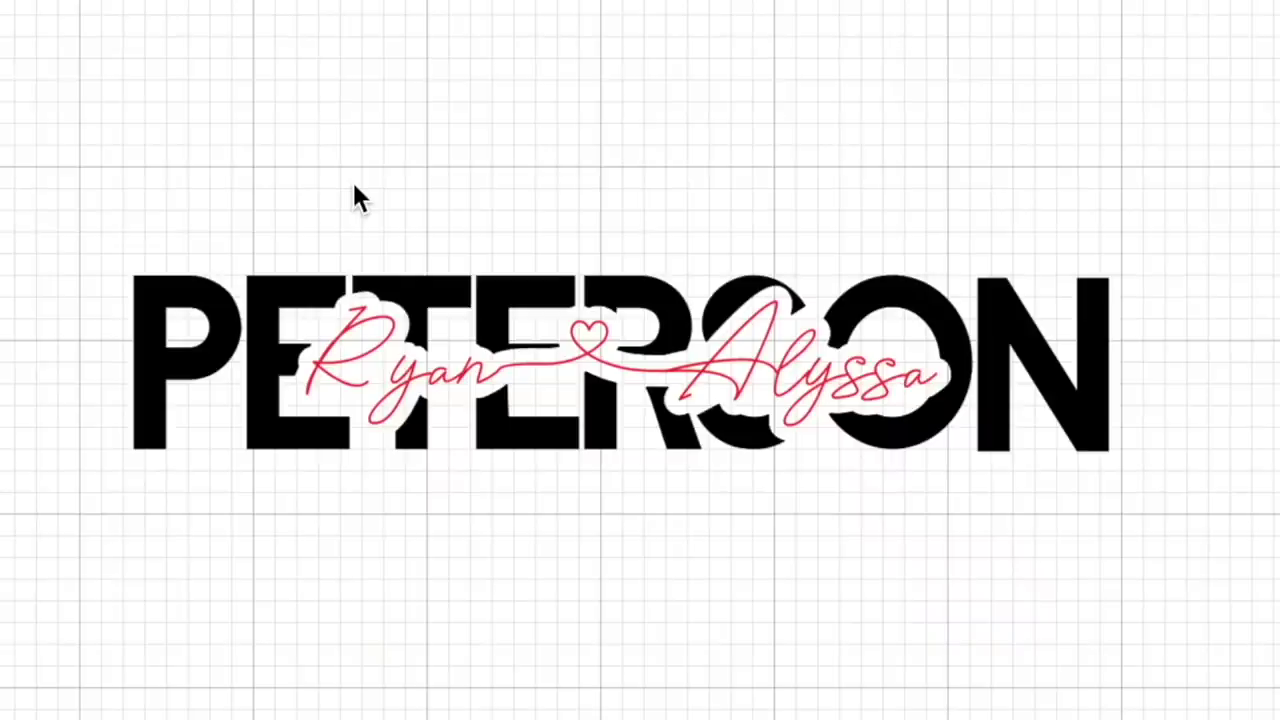
pyautogui.moveTo(143, 200); pyautogui.dragTo(1160, 566)
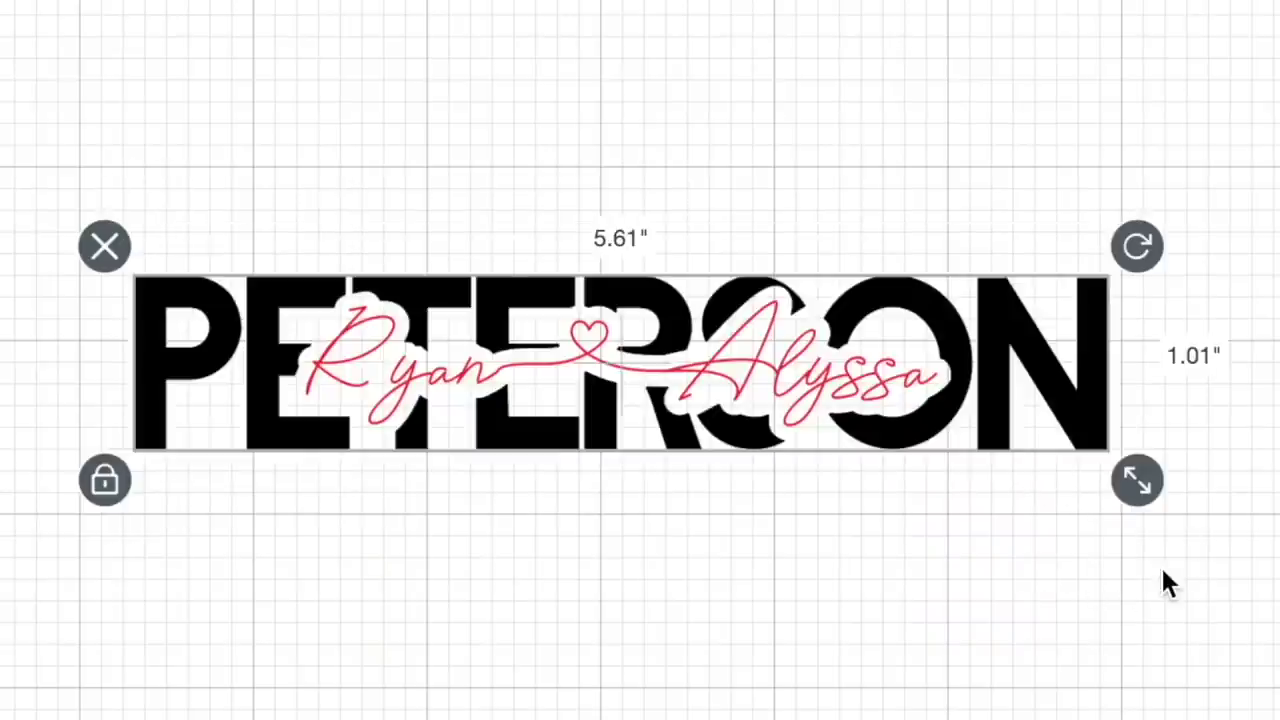